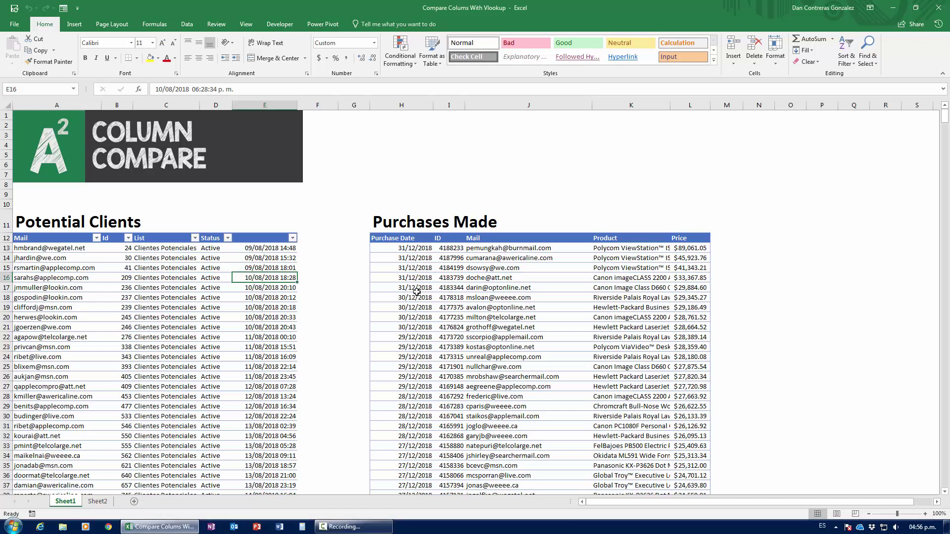
Inspect the Mail columns and row extents of the Potential Clients and Purchases Made tables
{"action": "left_click", "coordinate": [55, 240]}
{"action": "key", "text": "ctrl+shift+Down"}
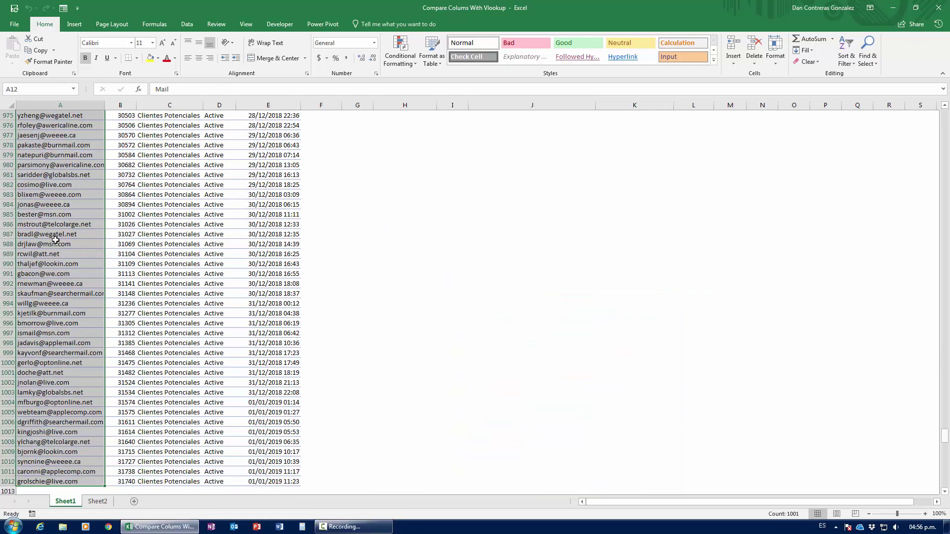
{"action": "key", "text": "ctrl+Up"}
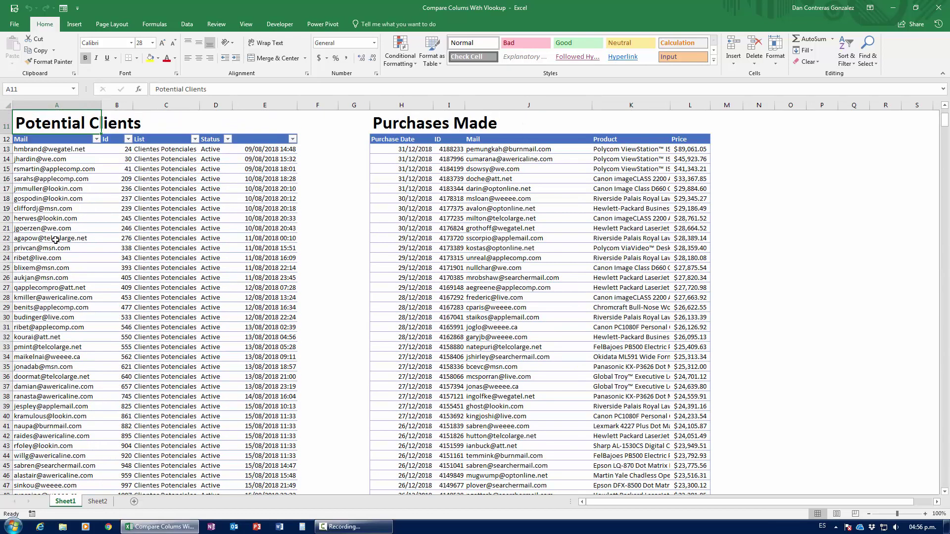
{"action": "scroll", "coordinate": [55, 240], "scroll_direction": "up", "scroll_amount": 4}
{"action": "left_click", "coordinate": [502, 239]}
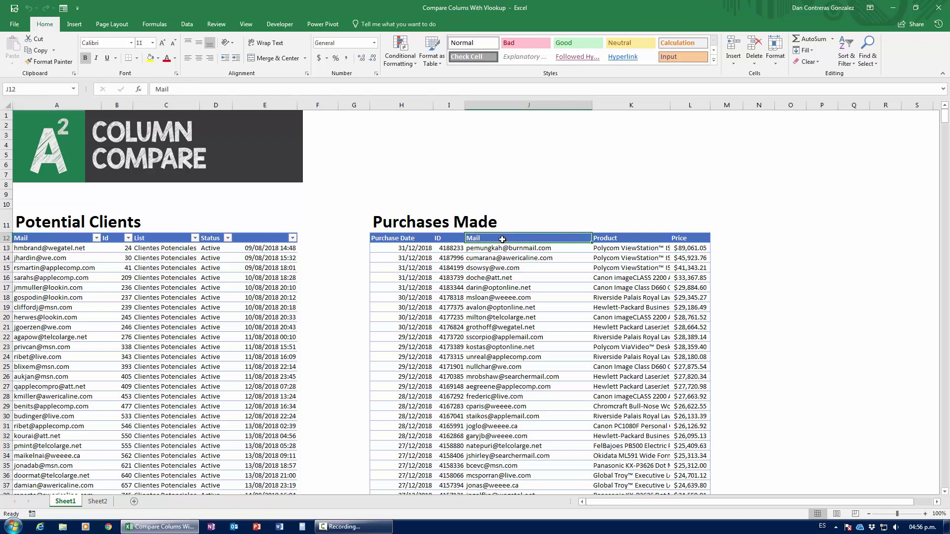
{"action": "key", "text": "Left"}
{"action": "key", "text": "Left"}
{"action": "key", "text": "ctrl+Down"}
{"action": "scroll", "coordinate": [419, 346], "scroll_direction": "down", "scroll_amount": 7}
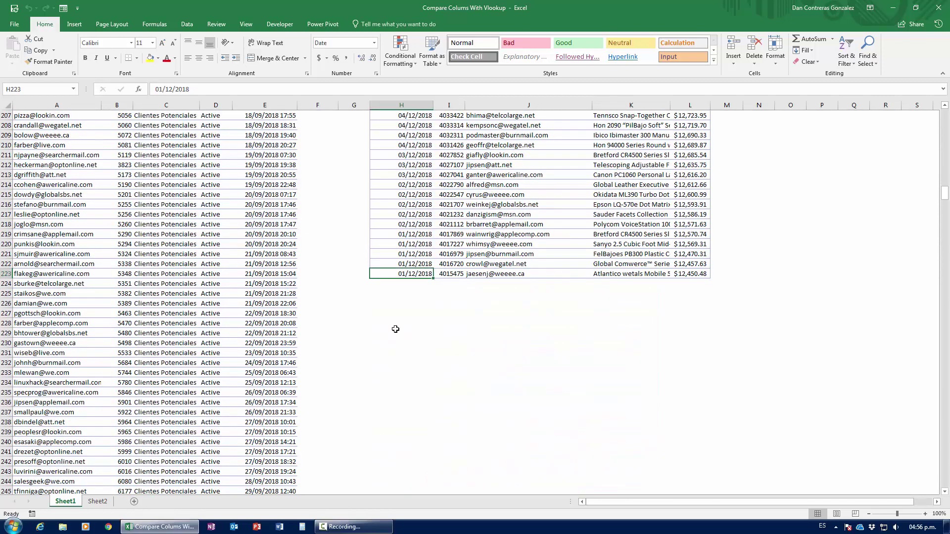
{"action": "key", "text": "ctrl+Up"}
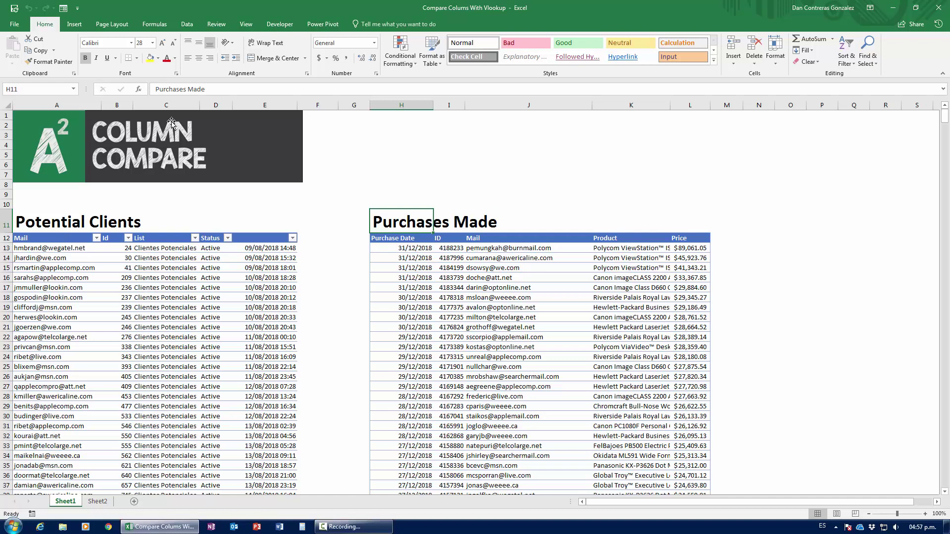
Paste the client table's formatting into column F and give it the header 'Purchase?'
{"action": "left_click", "coordinate": [328, 106]}
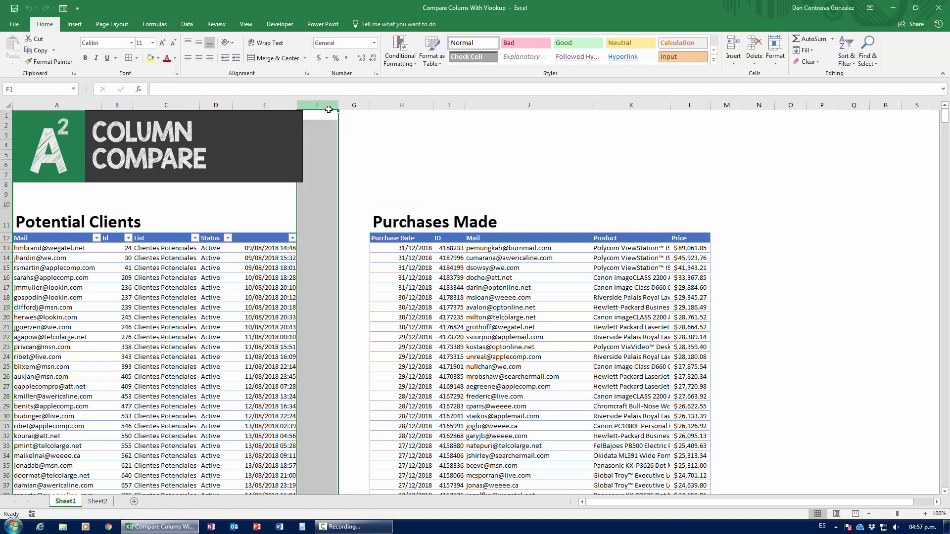
{"action": "left_click", "coordinate": [232, 275]}
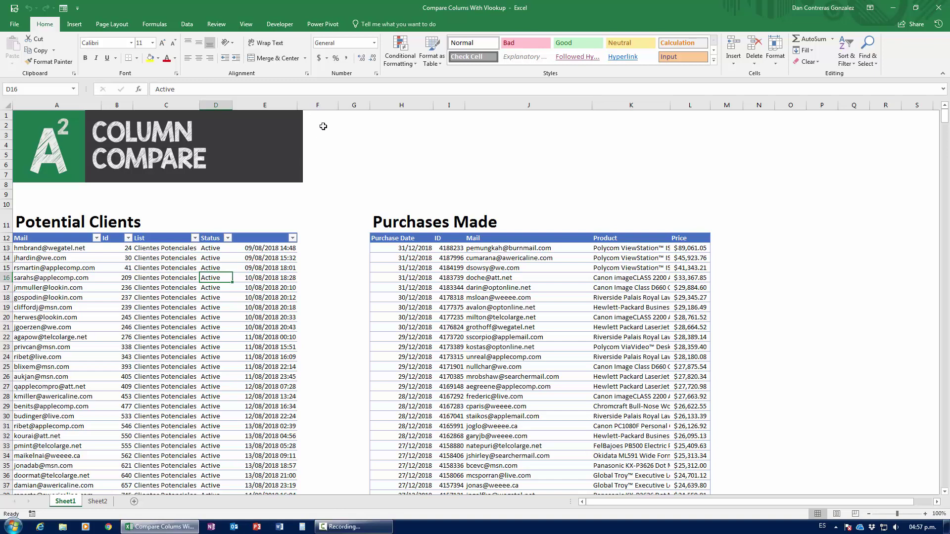
{"action": "left_click", "coordinate": [326, 110]}
{"action": "key", "text": "ctrl+v"}
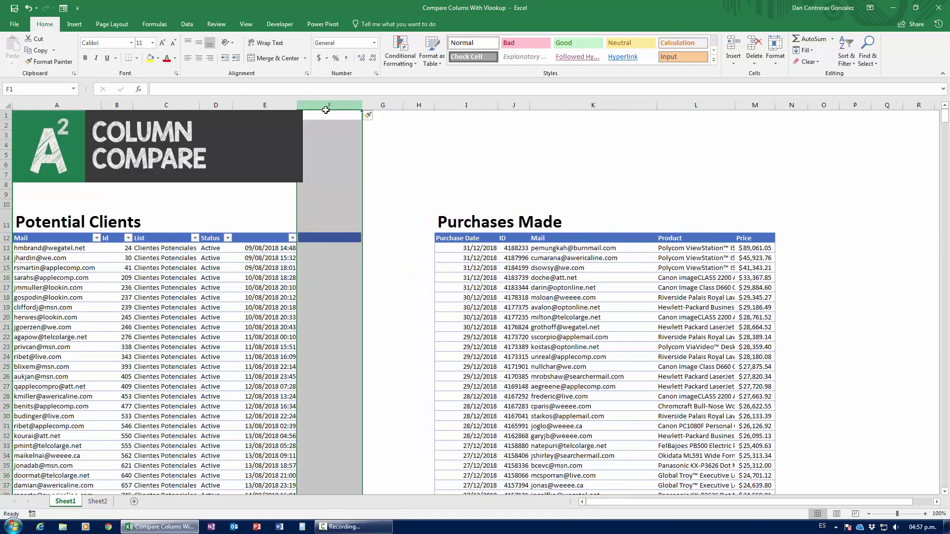
{"action": "left_click", "coordinate": [320, 242]}
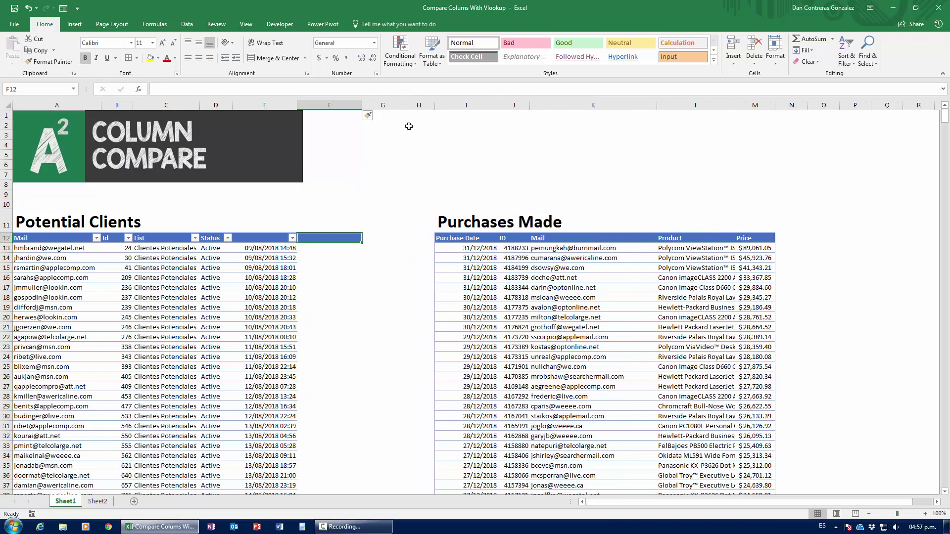
{"action": "type", "text": "Purchase?"}
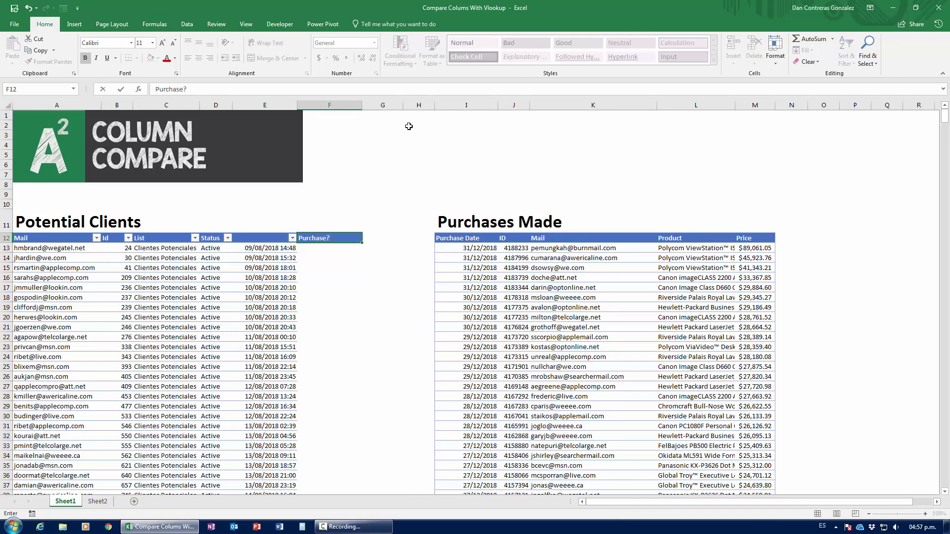
{"action": "key", "text": "ctrl+Return"}
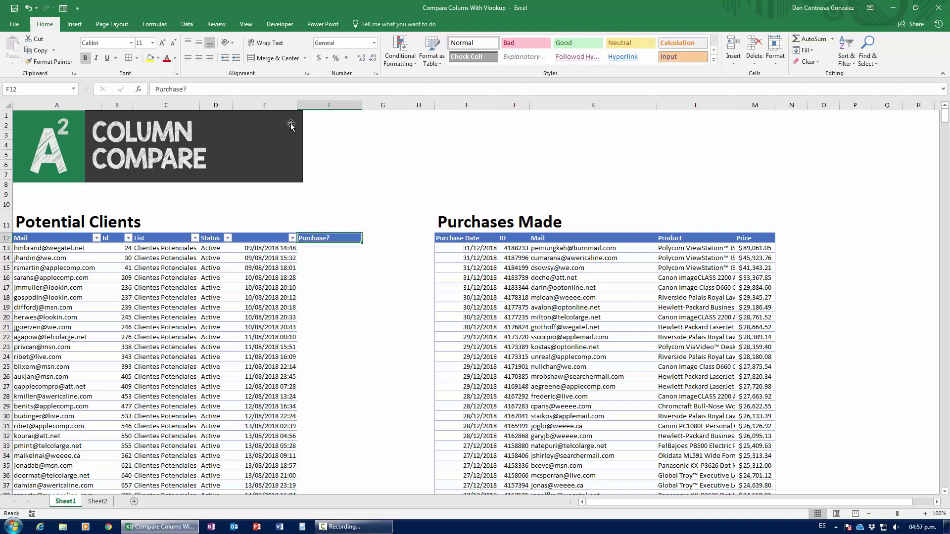
{"action": "left_click", "coordinate": [92, 248]}
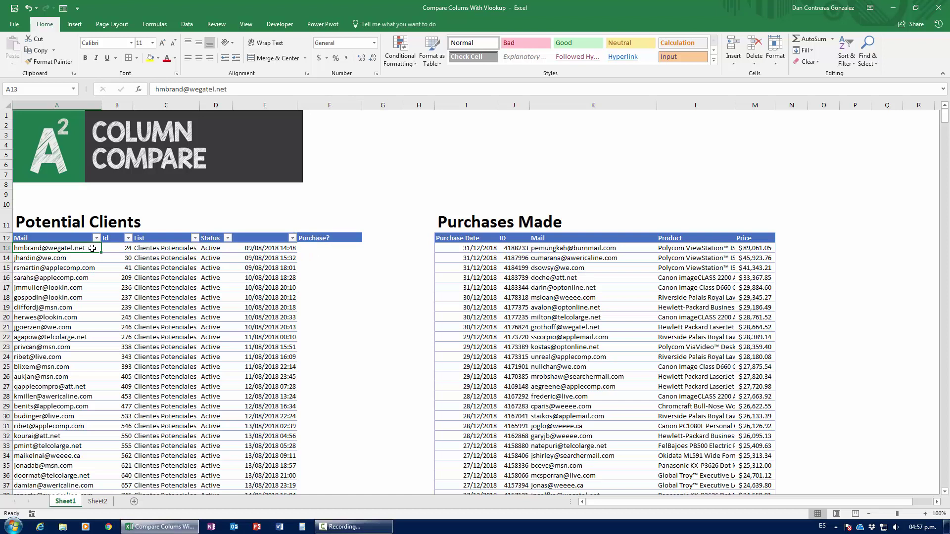
{"action": "left_click", "coordinate": [324, 251]}
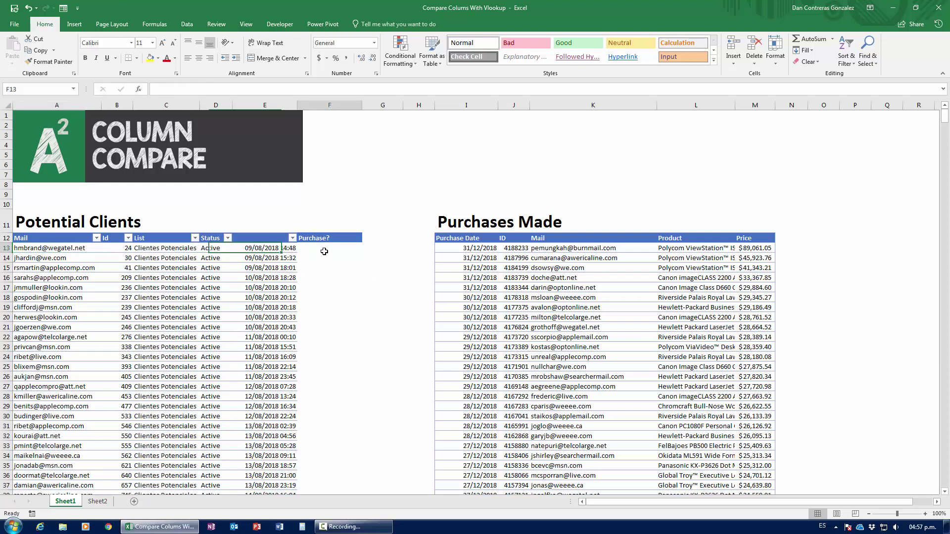
{"action": "left_click", "coordinate": [97, 249]}
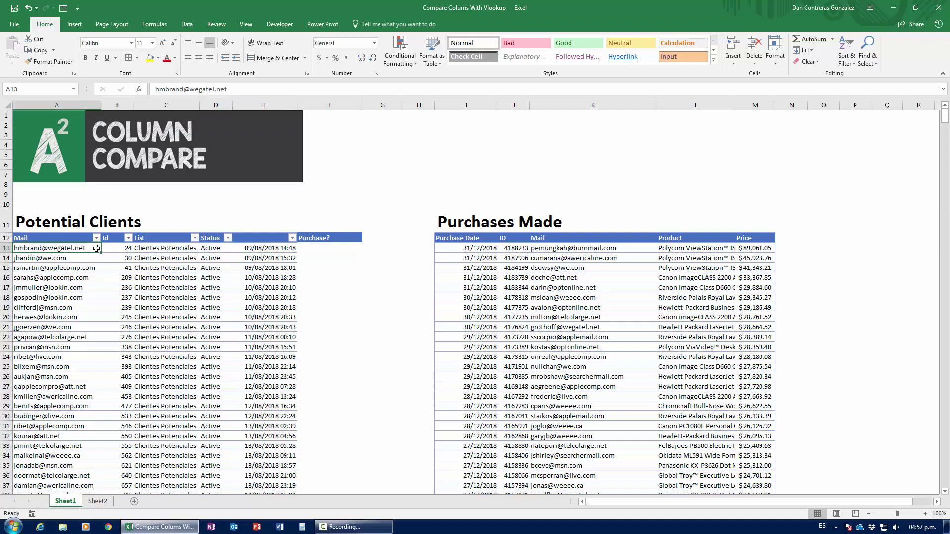
{"action": "key", "text": "ctrl+f"}
{"action": "left_click_drag", "start_coordinate": [537, 198], "coordinate": [305, 142]}
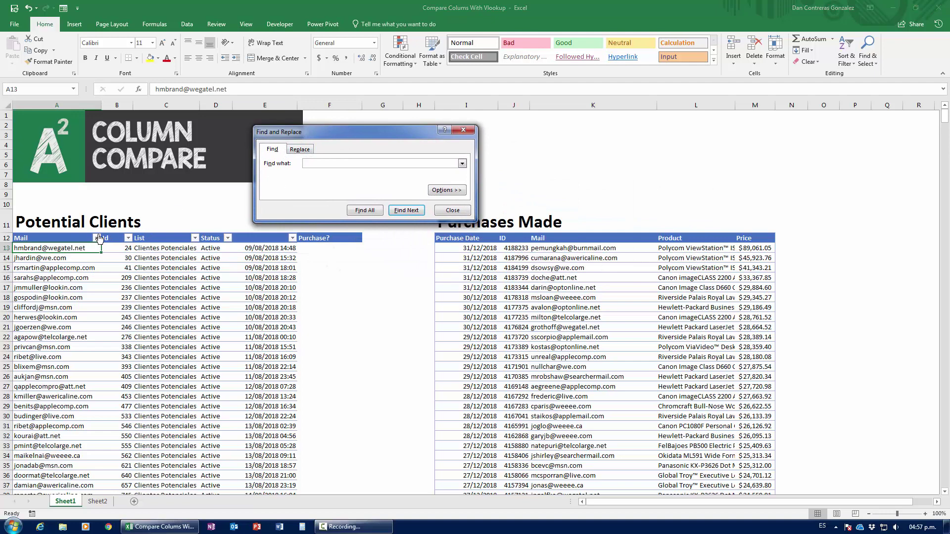
{"action": "left_click", "coordinate": [95, 249]}
{"action": "key", "text": "ctrl+c"}
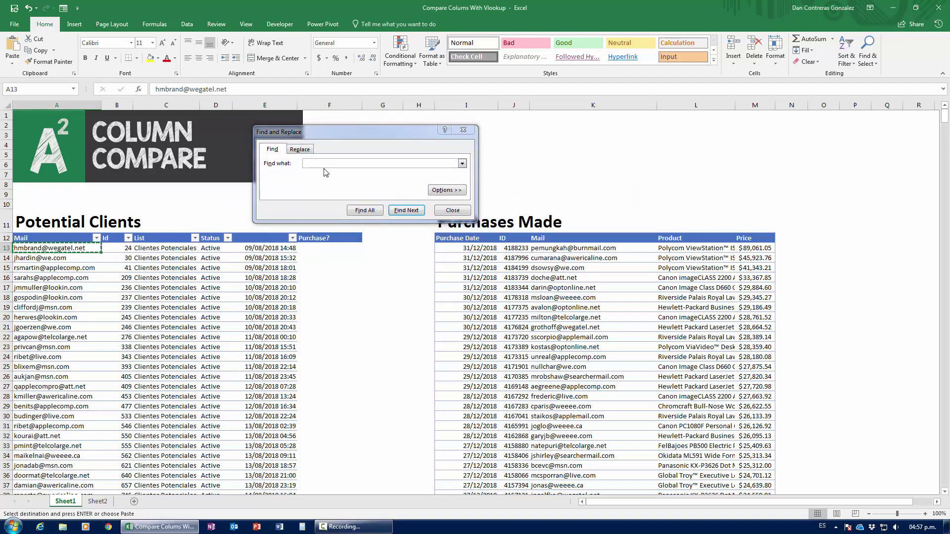
{"action": "left_click", "coordinate": [332, 163]}
{"action": "key", "text": "ctrl+v"}
{"action": "left_click", "coordinate": [414, 212]}
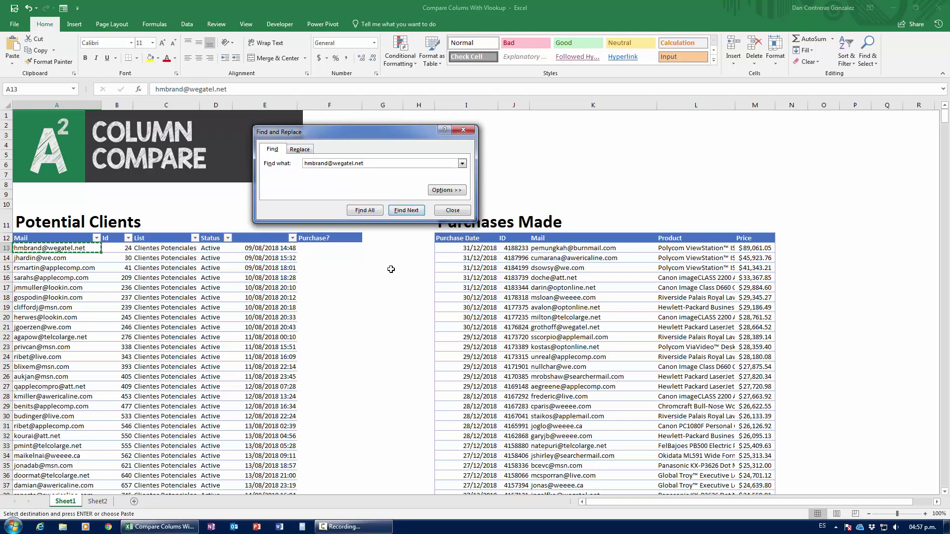
{"action": "left_click", "coordinate": [404, 212]}
{"action": "left_click", "coordinate": [405, 212]}
{"action": "left_click", "coordinate": [404, 212]}
{"action": "left_click", "coordinate": [459, 212]}
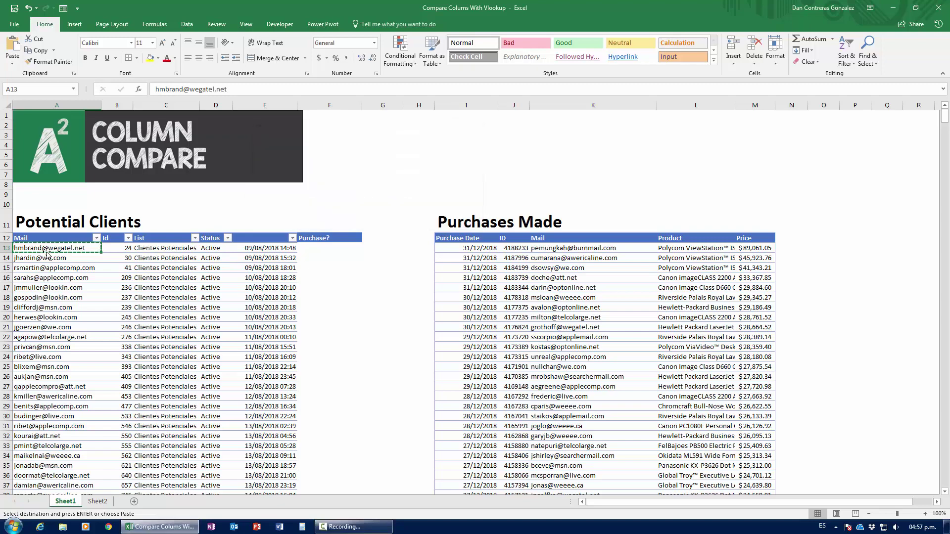
{"action": "scroll", "coordinate": [579, 363], "scroll_direction": "down", "scroll_amount": 20}
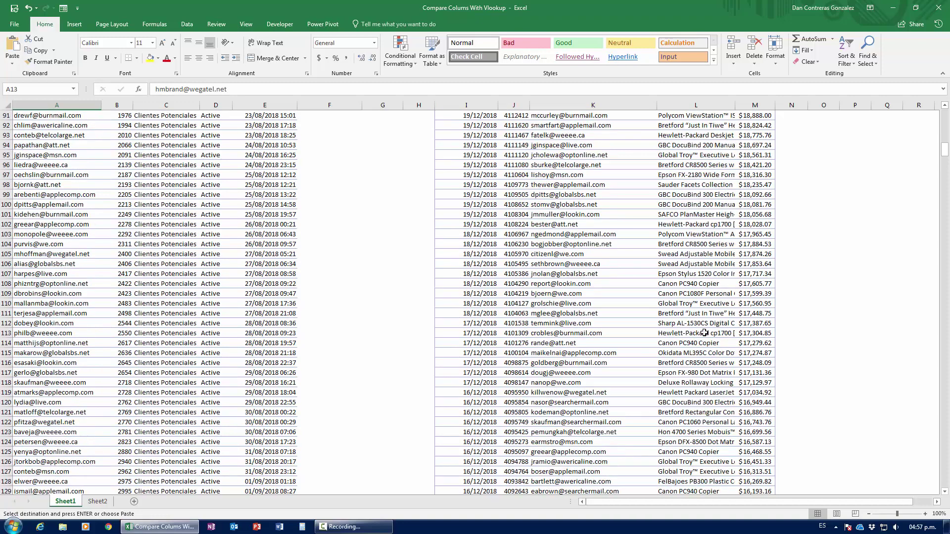
{"action": "left_click_drag", "start_coordinate": [944, 148], "coordinate": [944, 117]}
{"action": "key", "text": "Escape"}
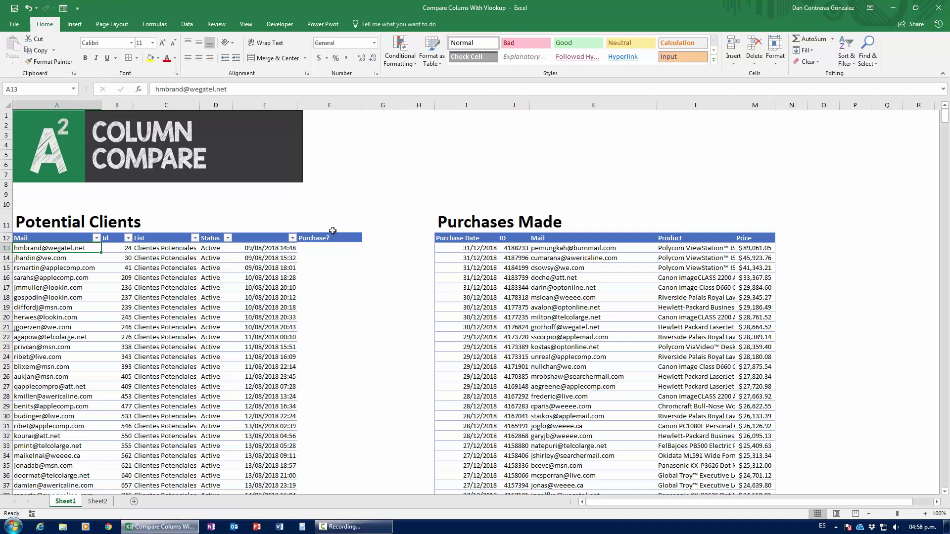
{"action": "left_click", "coordinate": [320, 247]}
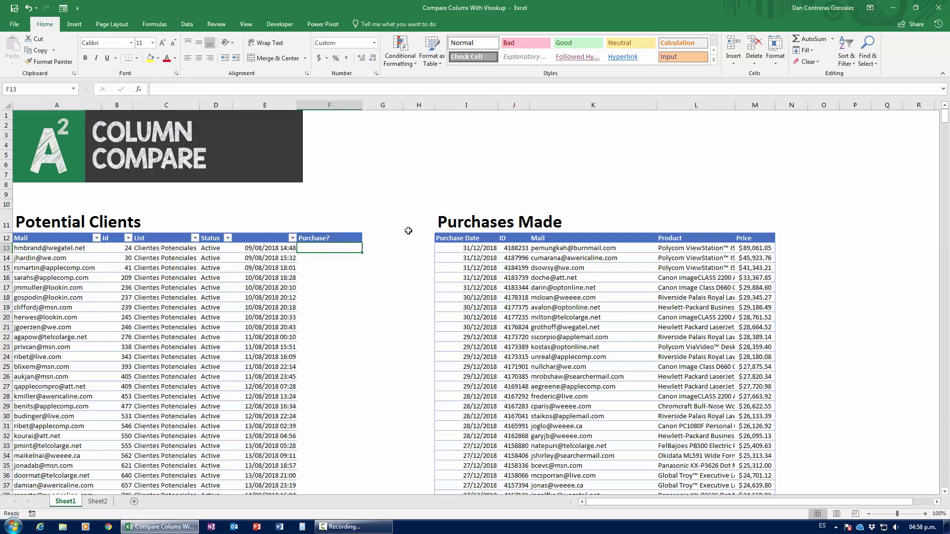
Enter No for the first client, then search the sheet for the second client's e-mail
{"action": "type", "text": "No"}
{"action": "key", "text": "Return"}
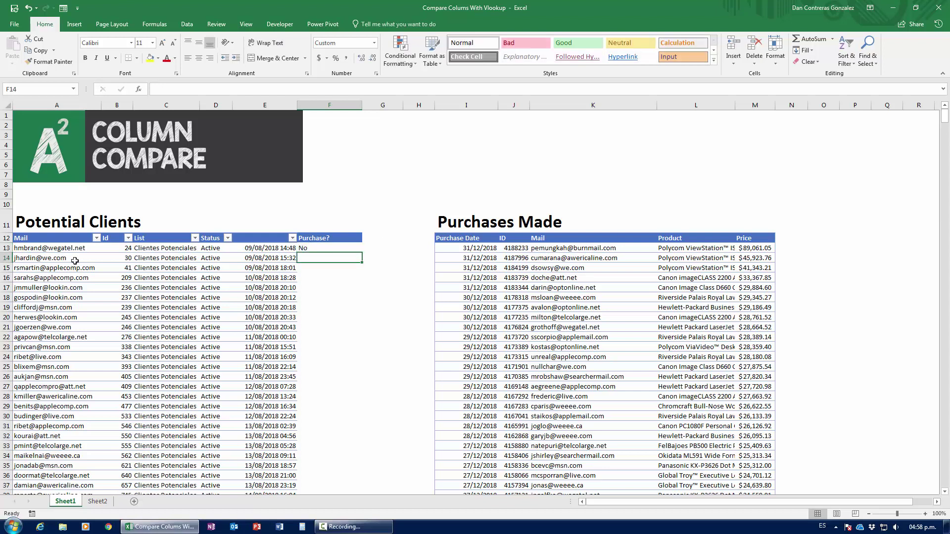
{"action": "left_click", "coordinate": [78, 259]}
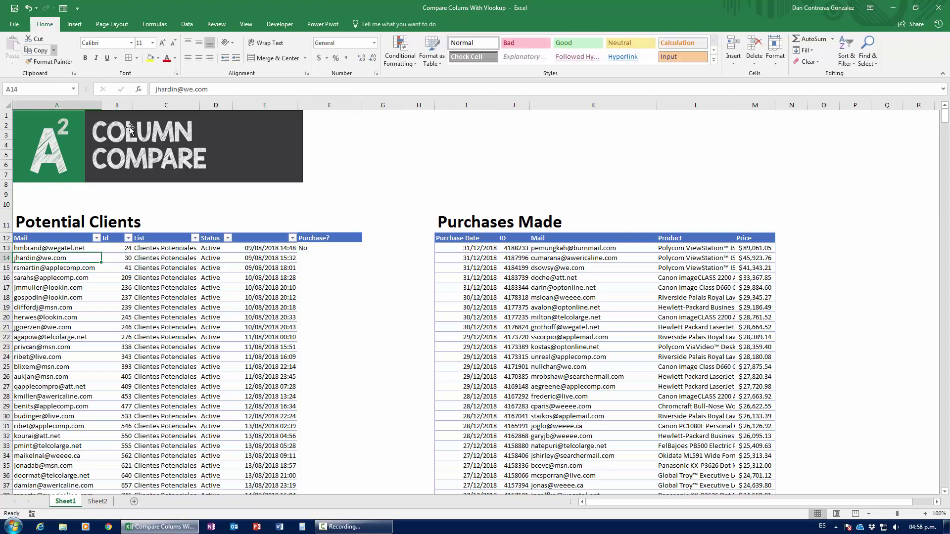
{"action": "key", "text": "ctrl+f"}
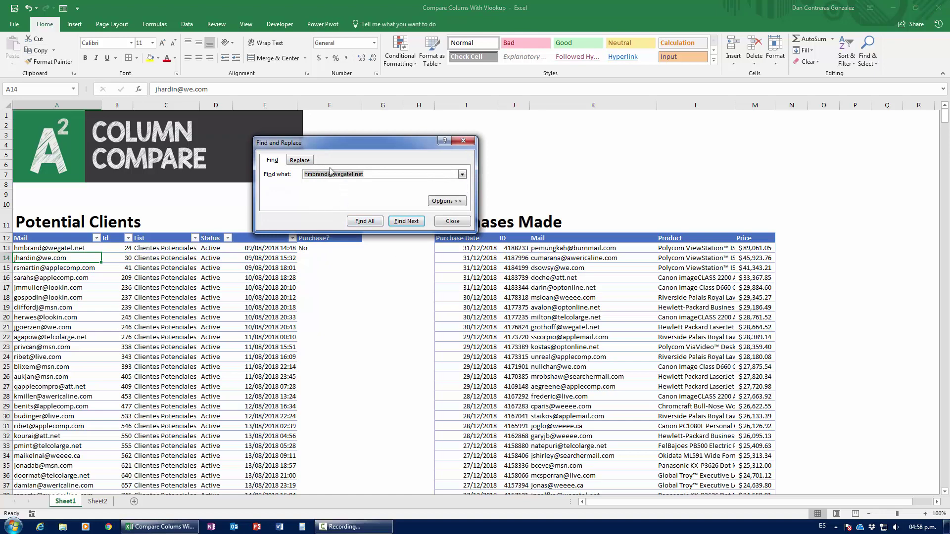
{"action": "left_click", "coordinate": [99, 258]}
{"action": "key", "text": "ctrl+c"}
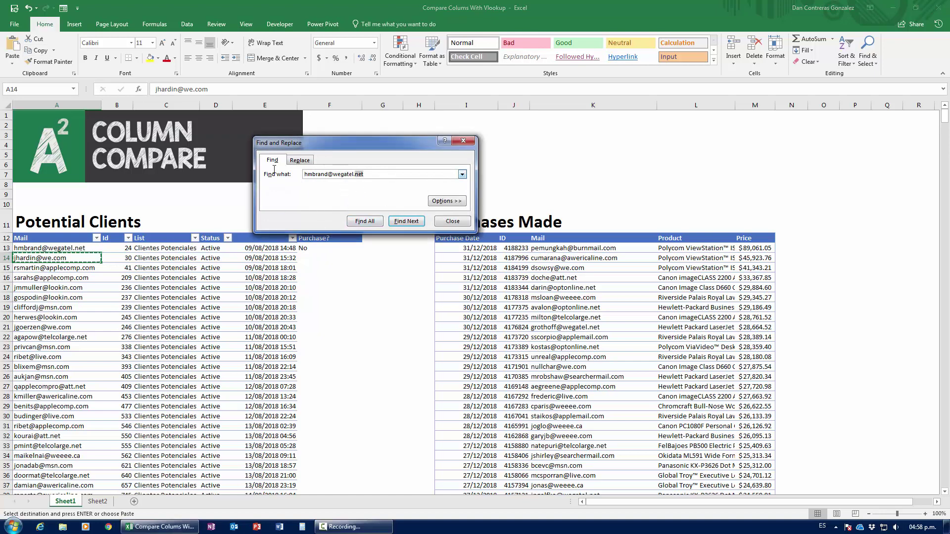
{"action": "key", "text": "ctrl+v"}
{"action": "left_click", "coordinate": [405, 225]}
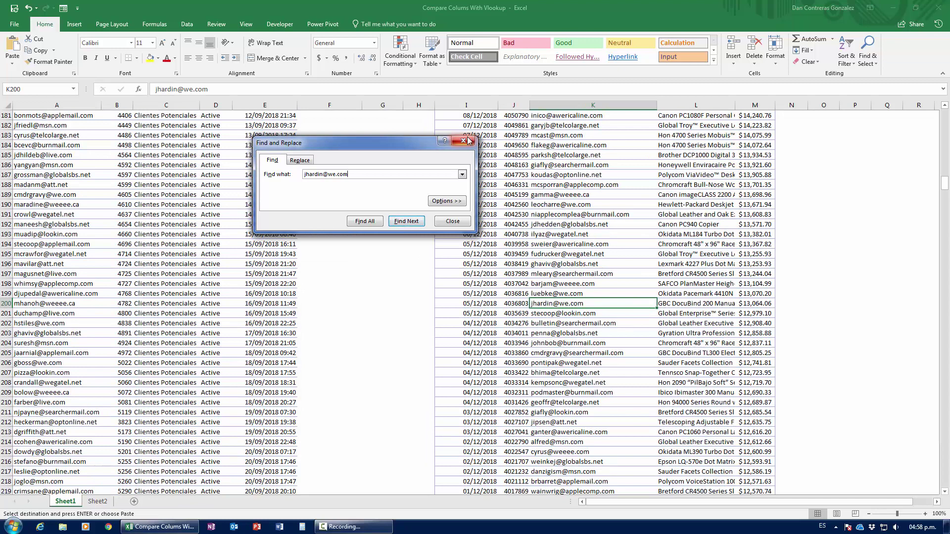
{"action": "left_click", "coordinate": [463, 141]}
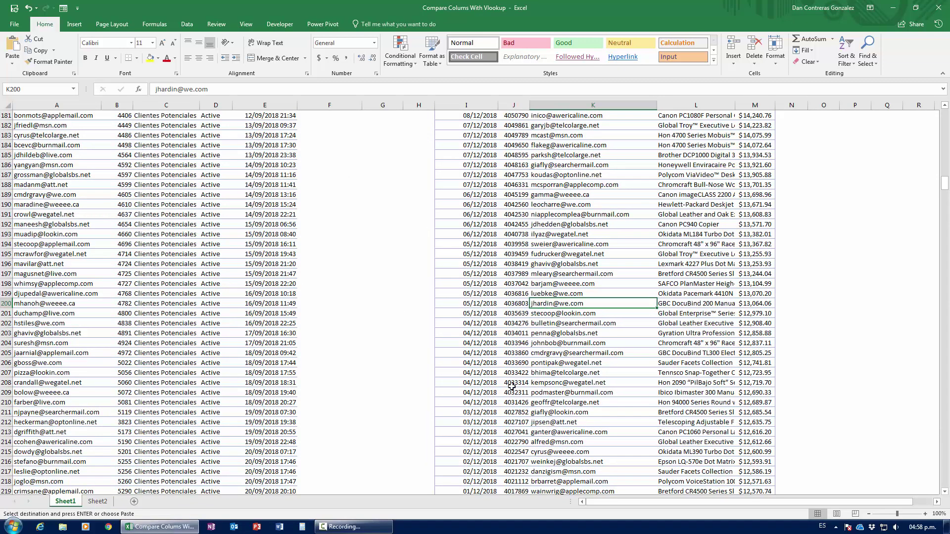
Auto-fit the Product column and mark the second client's Purchase? cell as Yes
{"action": "left_click", "coordinate": [674, 303]}
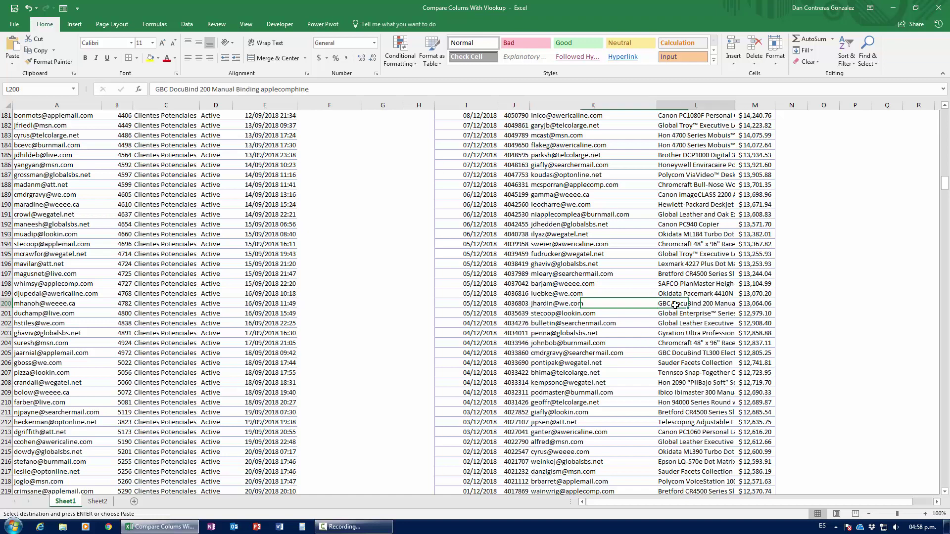
{"action": "double_click", "coordinate": [735, 105]}
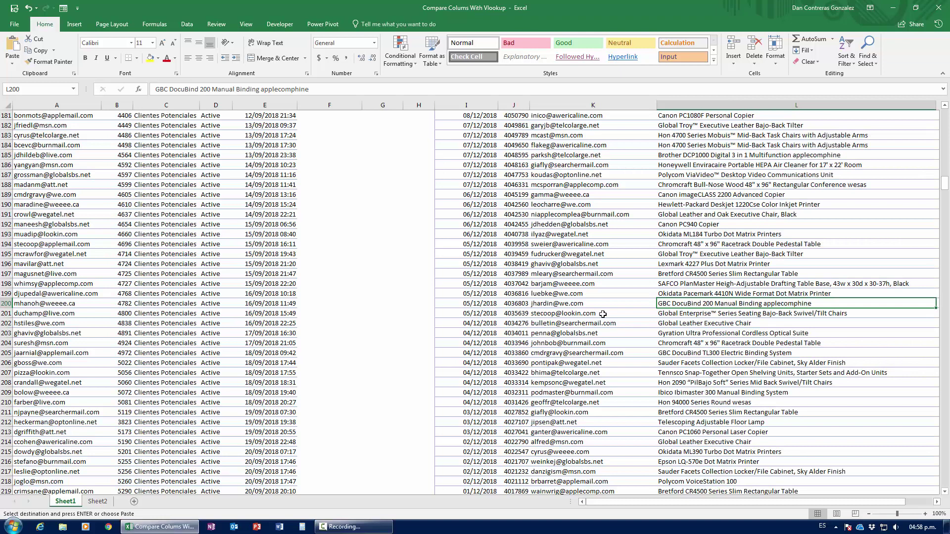
{"action": "left_click_drag", "start_coordinate": [944, 182], "coordinate": [884, 160]}
{"action": "left_click", "coordinate": [324, 257]}
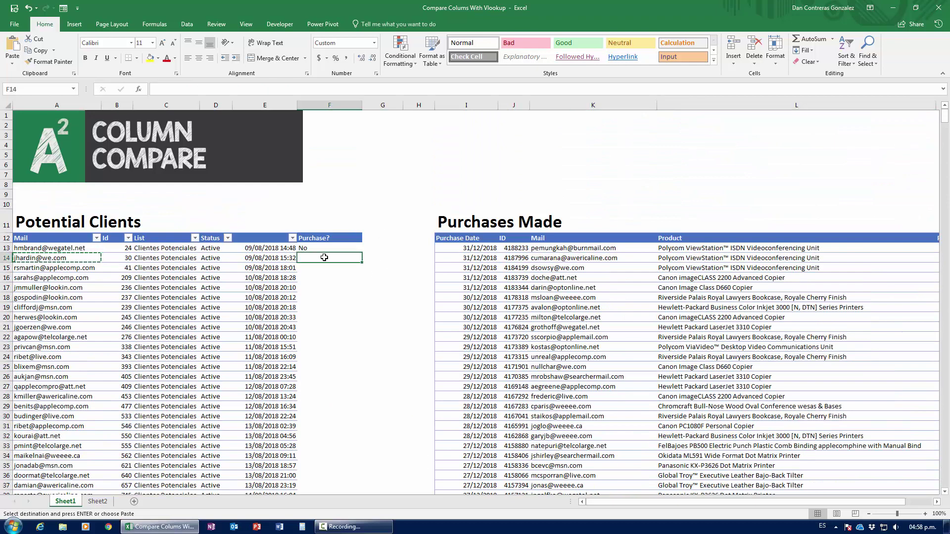
{"action": "type", "text": "Yes"}
{"action": "key", "text": "Return"}
Check where the table's date column ends, then return to the table header
{"action": "left_click", "coordinate": [324, 257]}
{"action": "key", "text": "Left"}
{"action": "key", "text": "ctrl+Down"}
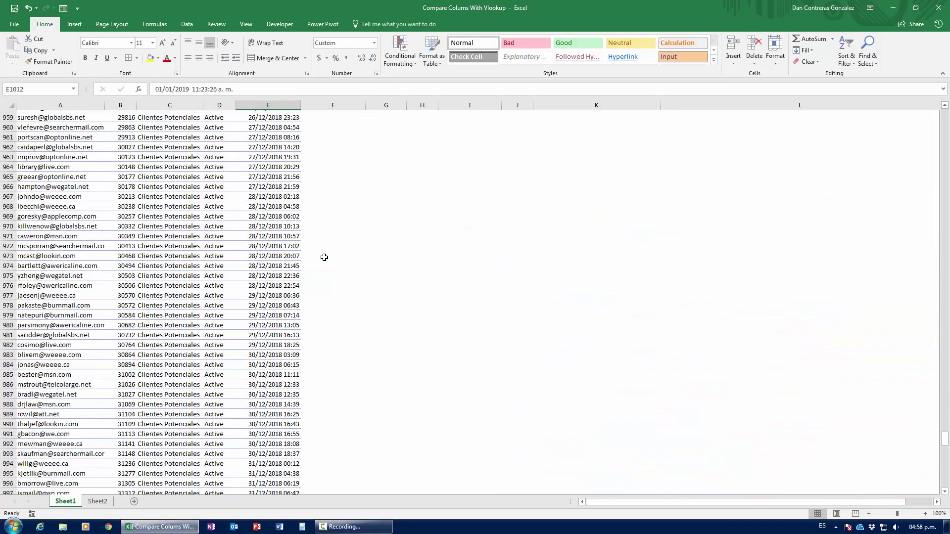
{"action": "key", "text": "ctrl+Up"}
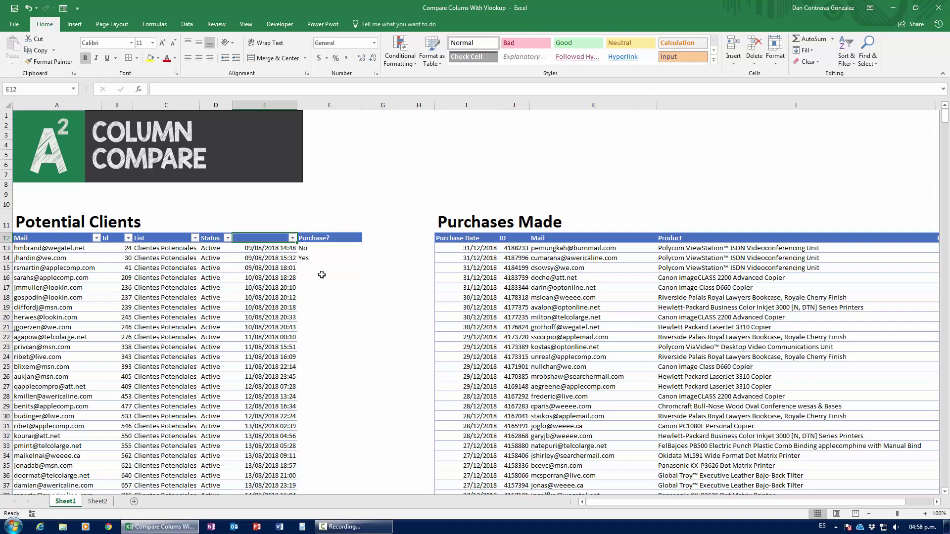
Clear the No and Yes entries from F13:F14 and begin =vlookup( in F13
{"action": "key", "text": "Right"}
{"action": "key", "text": "Down"}
{"action": "key", "text": "shift+Down"}
{"action": "key", "text": "Delete"}
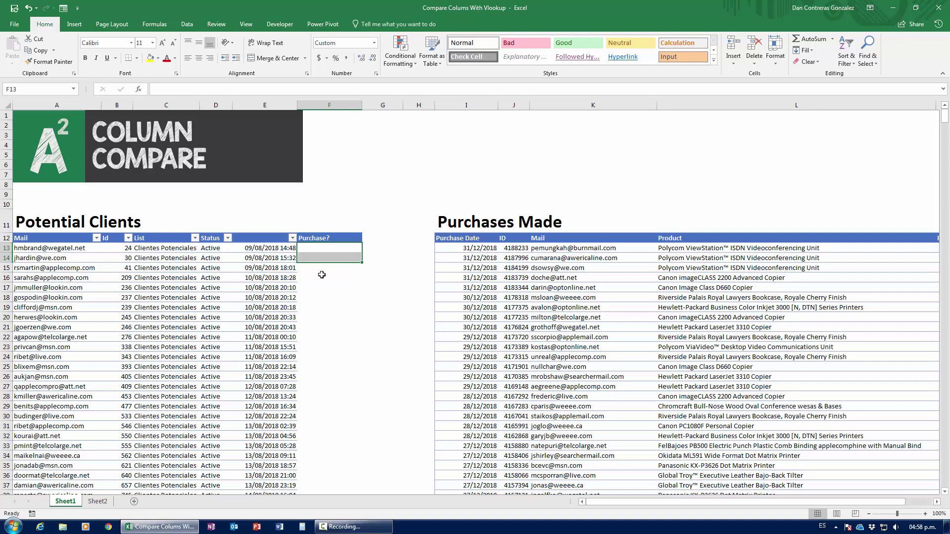
{"action": "left_click", "coordinate": [319, 249]}
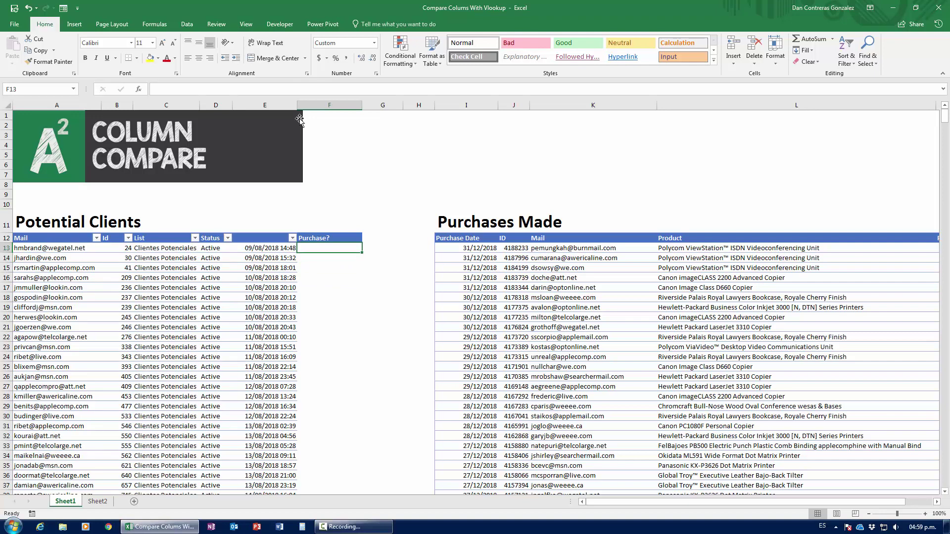
{"action": "type", "text": "=vlookup("}
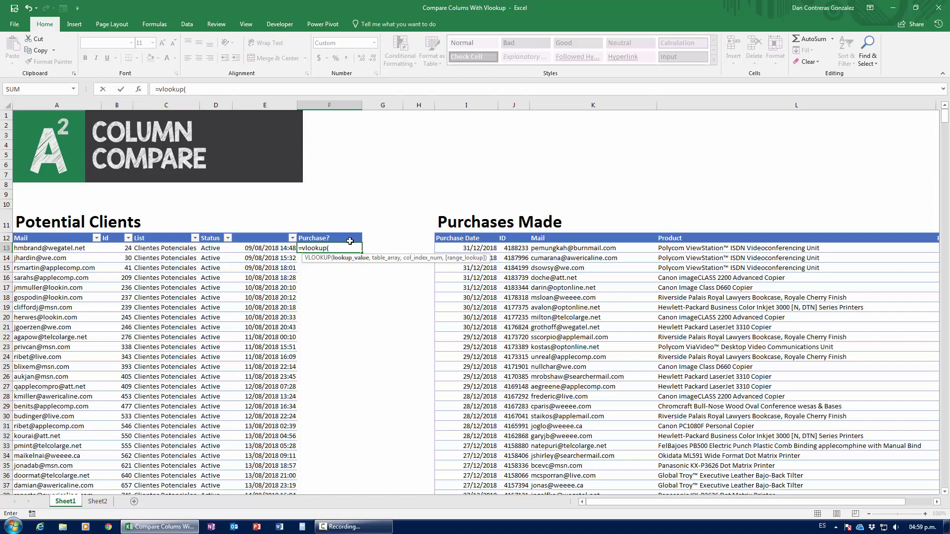
Open the VLOOKUP Function Arguments dialog and set Lookup_value to A13
{"action": "left_click", "coordinate": [139, 89]}
{"action": "left_click_drag", "start_coordinate": [517, 156], "coordinate": [480, 180]}
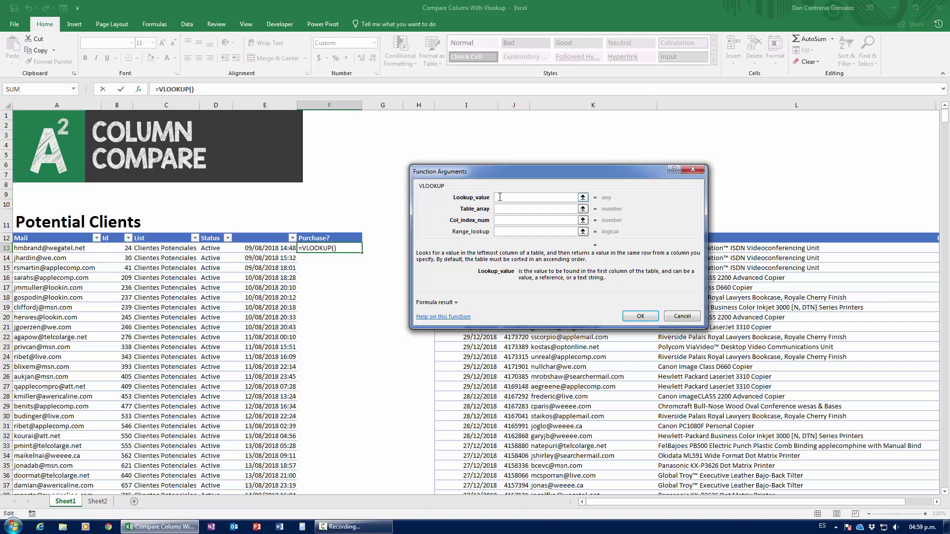
{"action": "left_click", "coordinate": [91, 249]}
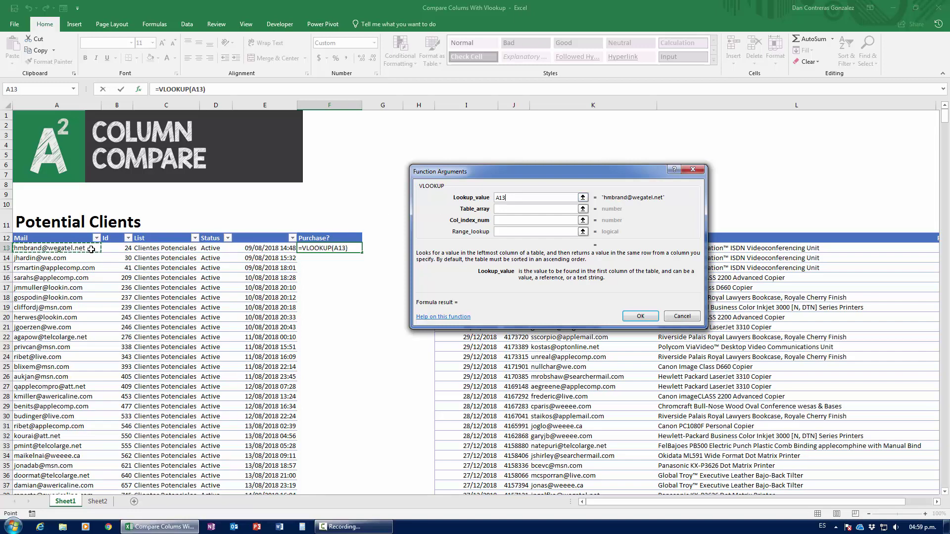
{"action": "left_click_drag", "start_coordinate": [574, 177], "coordinate": [302, 202]}
{"action": "left_click", "coordinate": [252, 235]}
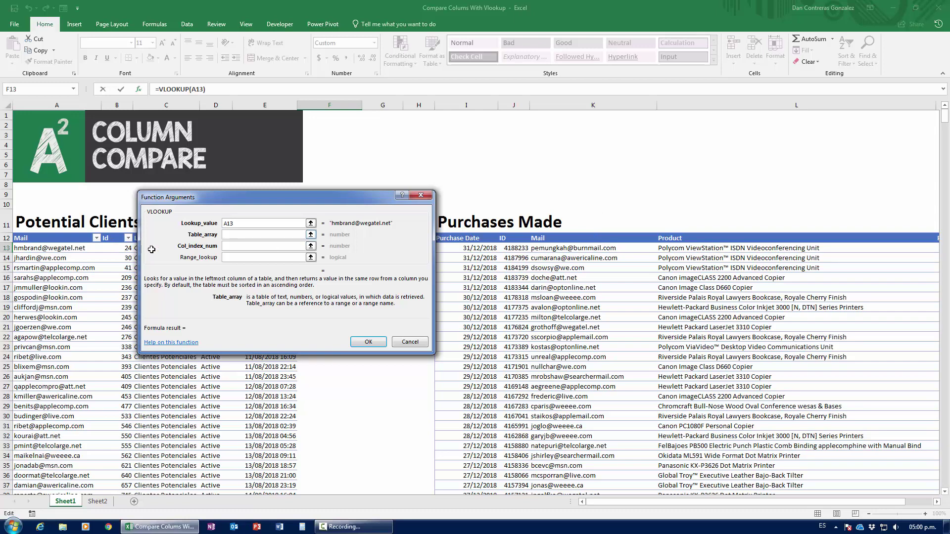
Try a table range starting at I12, extended across and down the Purchases table
{"action": "left_click", "coordinate": [450, 238]}
{"action": "key", "text": "ctrl+shift+Right"}
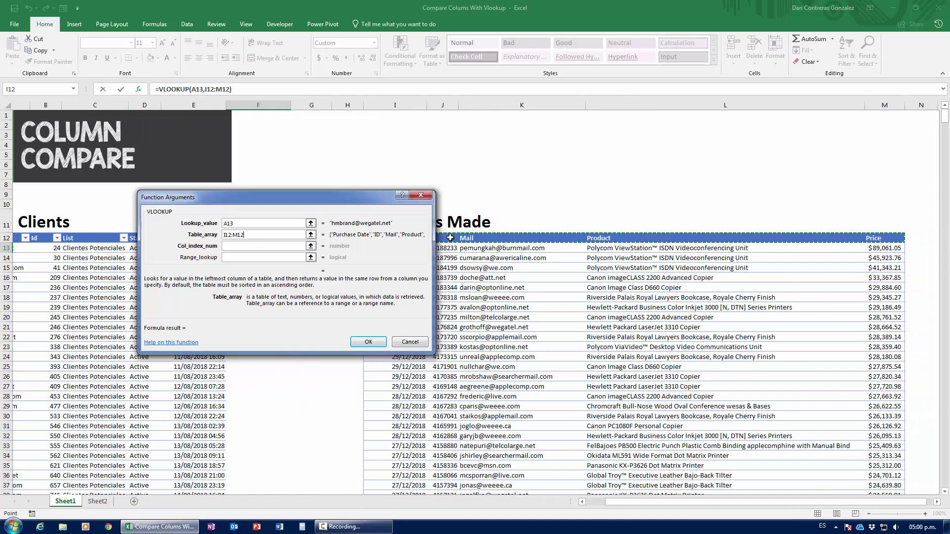
{"action": "key", "text": "ctrl+shift+Down"}
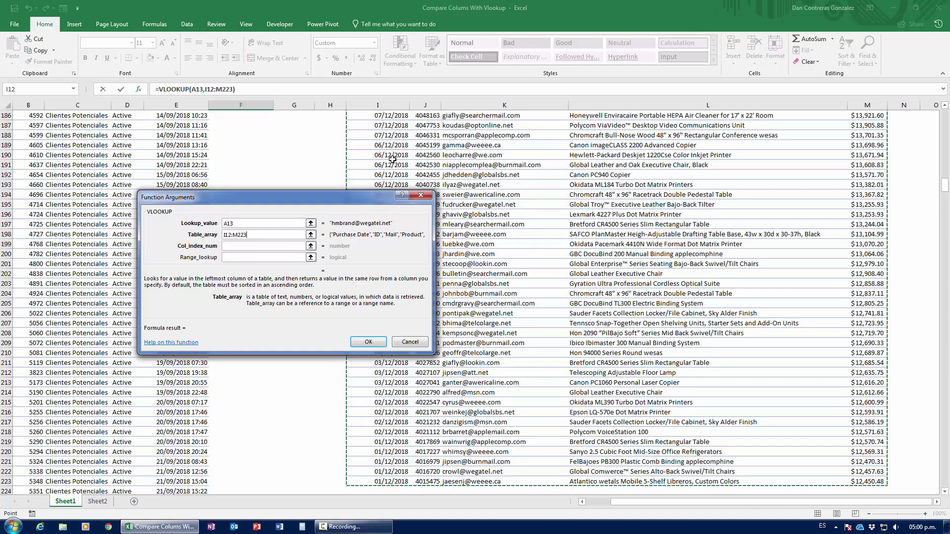
{"action": "left_click", "coordinate": [392, 158]}
{"action": "key", "text": "ctrl+Up"}
{"action": "left_click", "coordinate": [347, 526]}
{"action": "key", "text": "alt+Tab"}
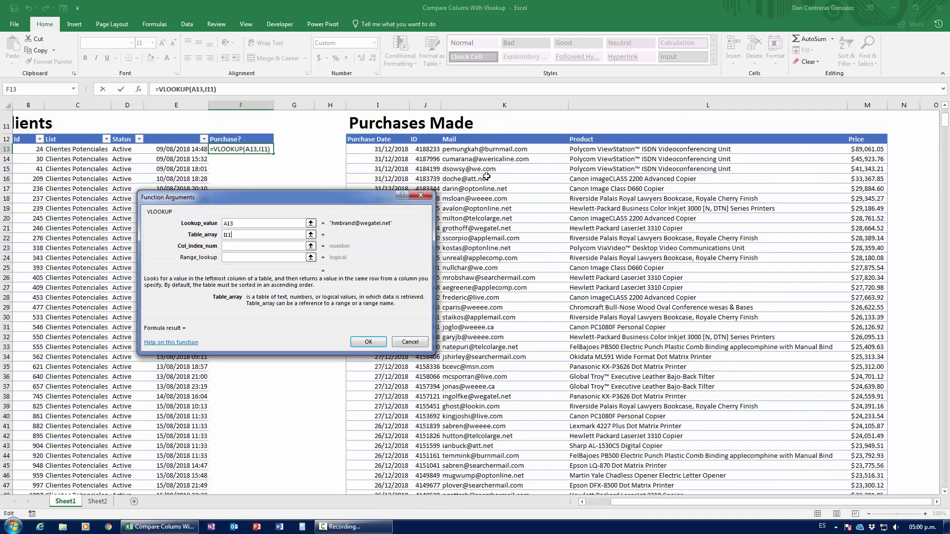
Replace it with the Mail-to-Price range, locked as $K$12:$M$223
{"action": "key", "text": "BackSpace"}
{"action": "key", "text": "BackSpace"}
{"action": "key", "text": "BackSpace"}
{"action": "left_click", "coordinate": [474, 139]}
{"action": "key", "text": "ctrl+shift+Right"}
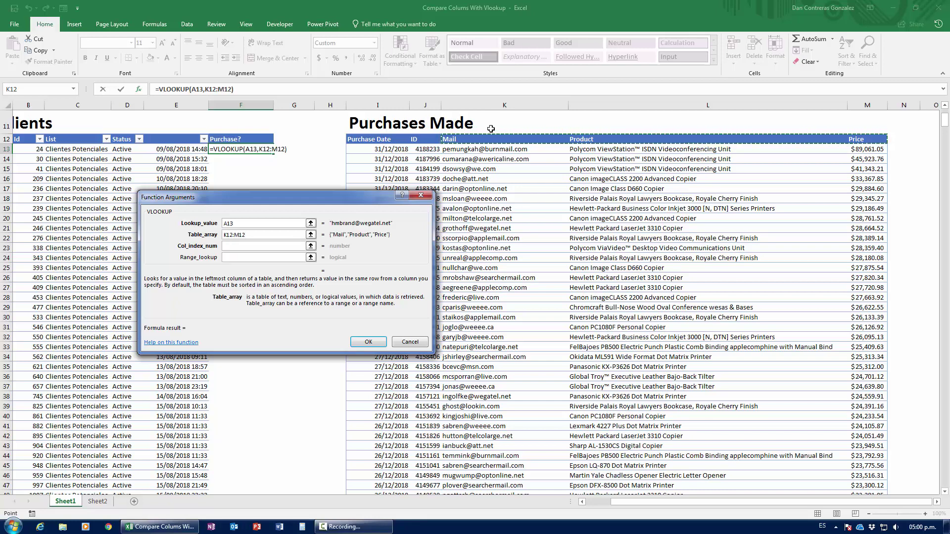
{"action": "key", "text": "ctrl+shift+Down"}
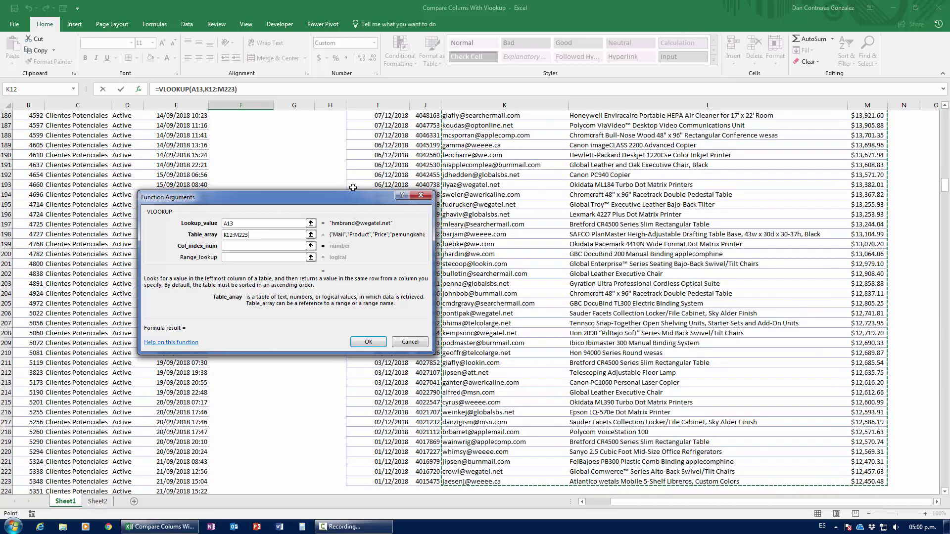
{"action": "key", "text": "F4"}
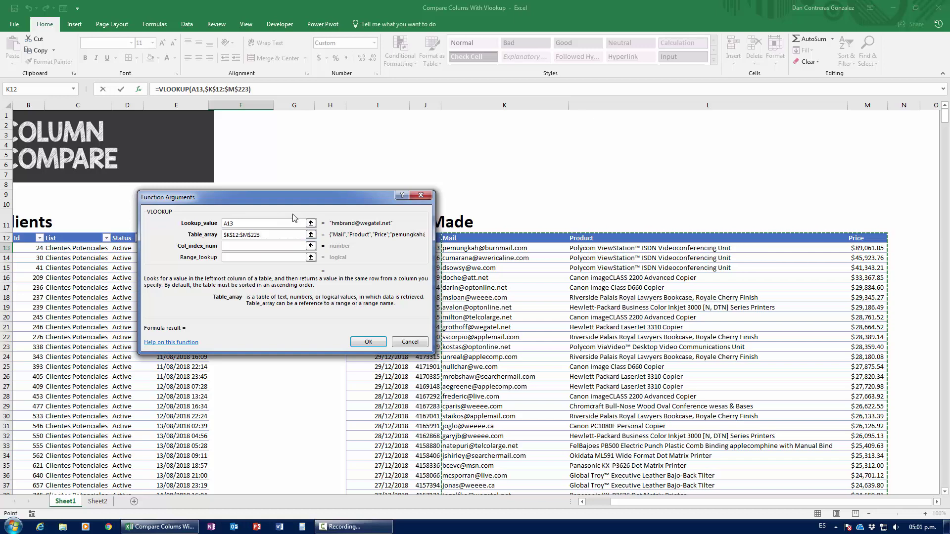
{"action": "left_click_drag", "start_coordinate": [301, 198], "coordinate": [235, 189]}
{"action": "left_click", "coordinate": [188, 238]}
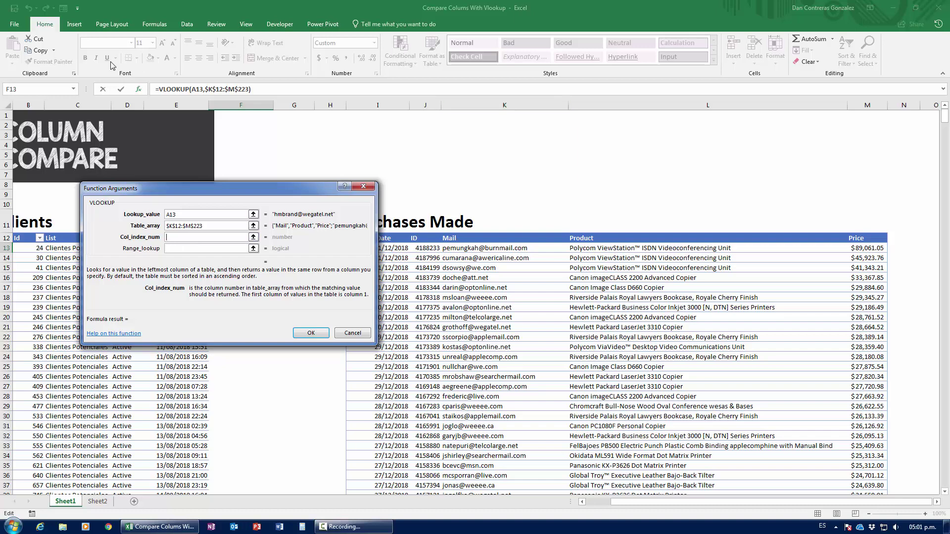
Set Col_index_num to 1 and Range_lookup to 0 for an exact match
{"action": "left_click_drag", "start_coordinate": [298, 190], "coordinate": [246, 194]}
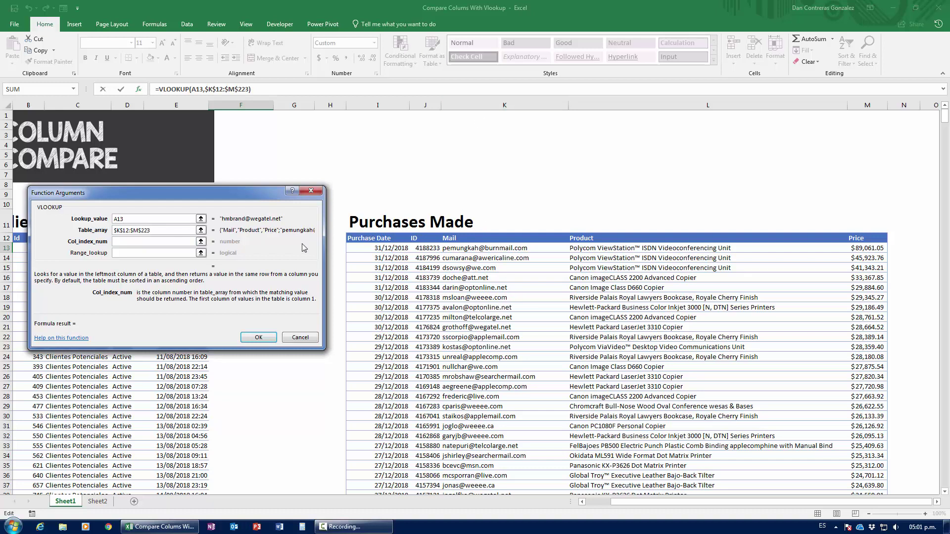
{"action": "type", "text": "1"}
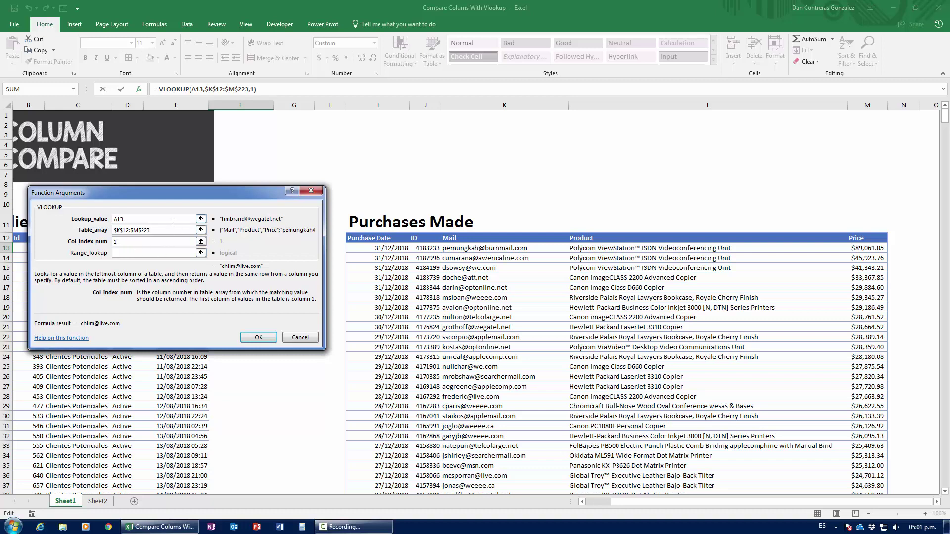
{"action": "left_click", "coordinate": [145, 254]}
{"action": "left_click_drag", "start_coordinate": [179, 197], "coordinate": [208, 155]}
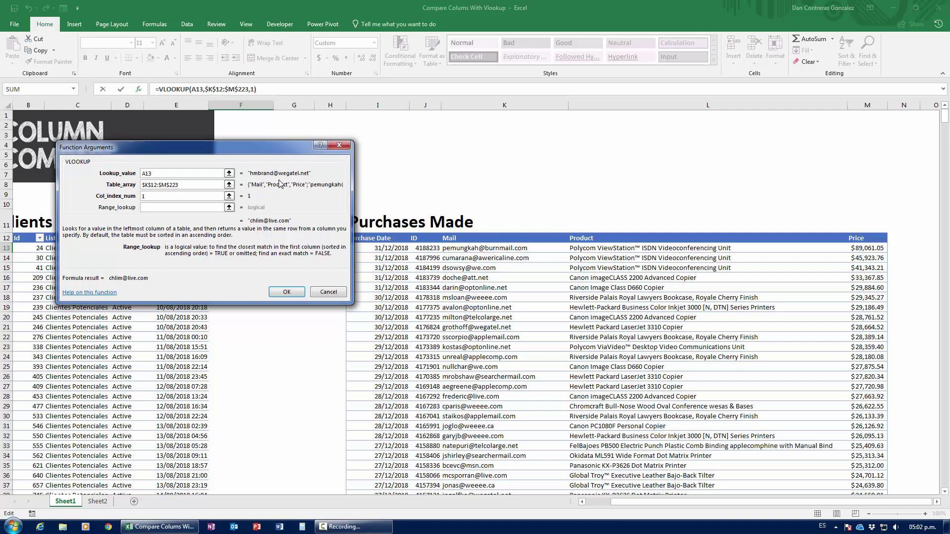
{"action": "type", "text": "0"}
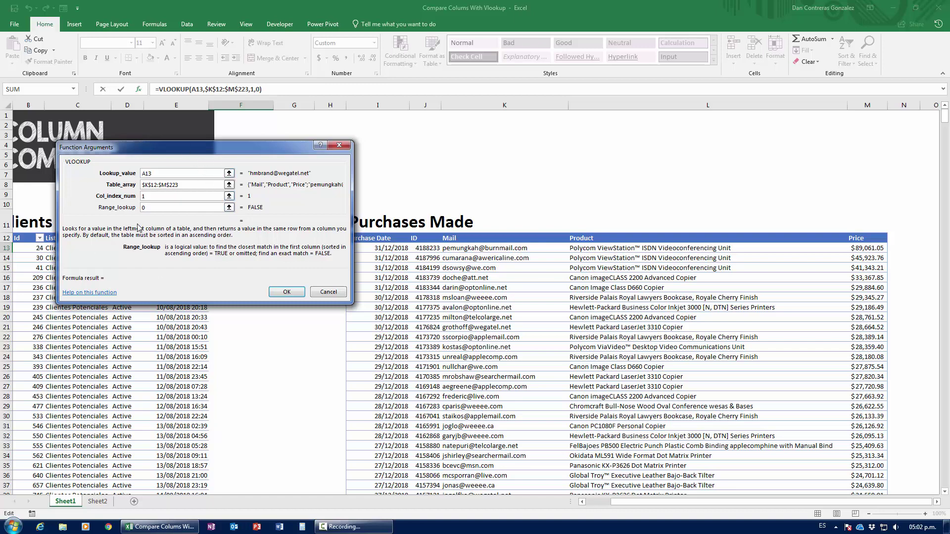
Confirm the F13 VLOOKUP, fill it down, and check rows 13–14 against the client e-mails
{"action": "left_click", "coordinate": [283, 292]}
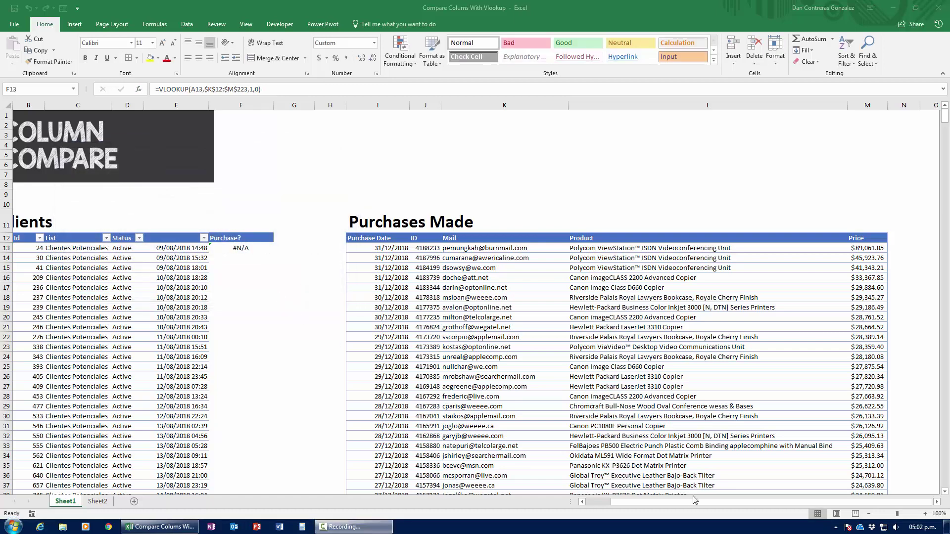
{"action": "left_click_drag", "start_coordinate": [613, 509], "coordinate": [576, 510]}
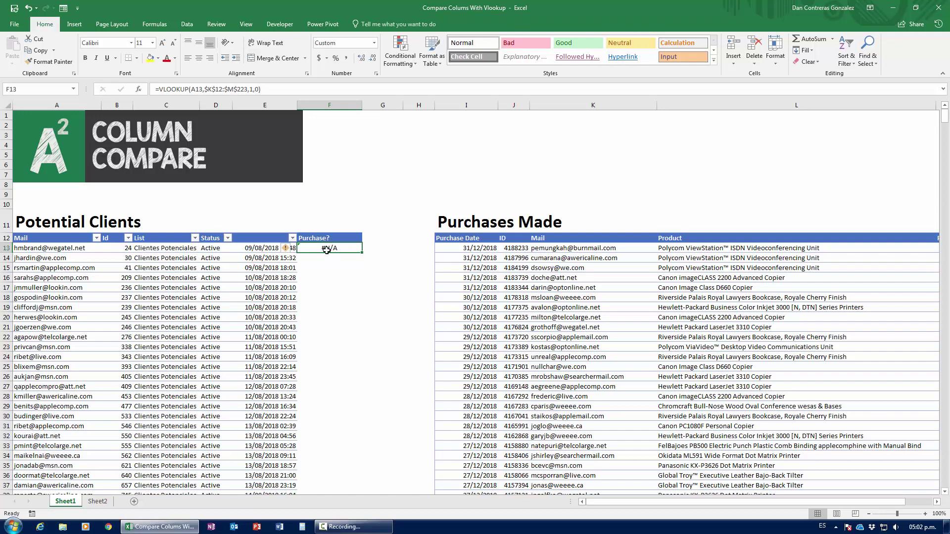
{"action": "left_click", "coordinate": [96, 247]}
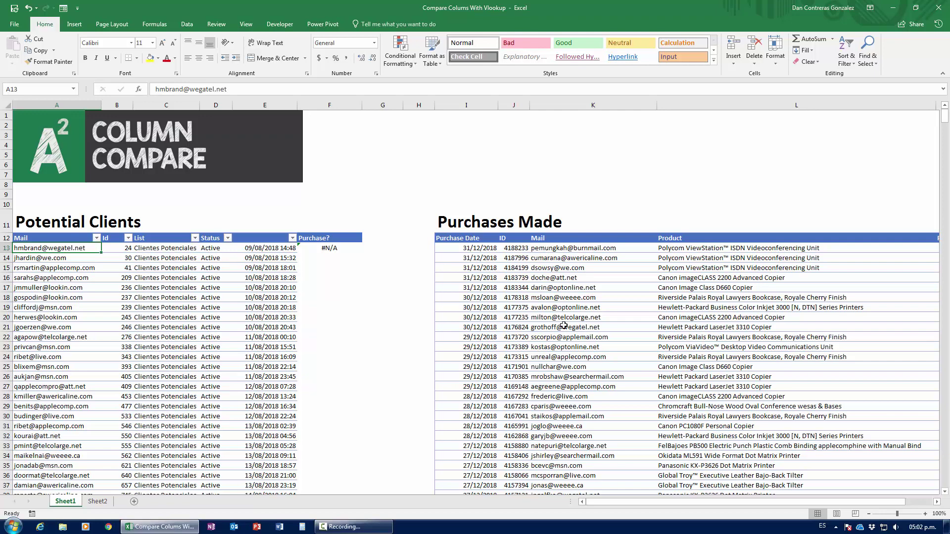
{"action": "left_click", "coordinate": [352, 246]}
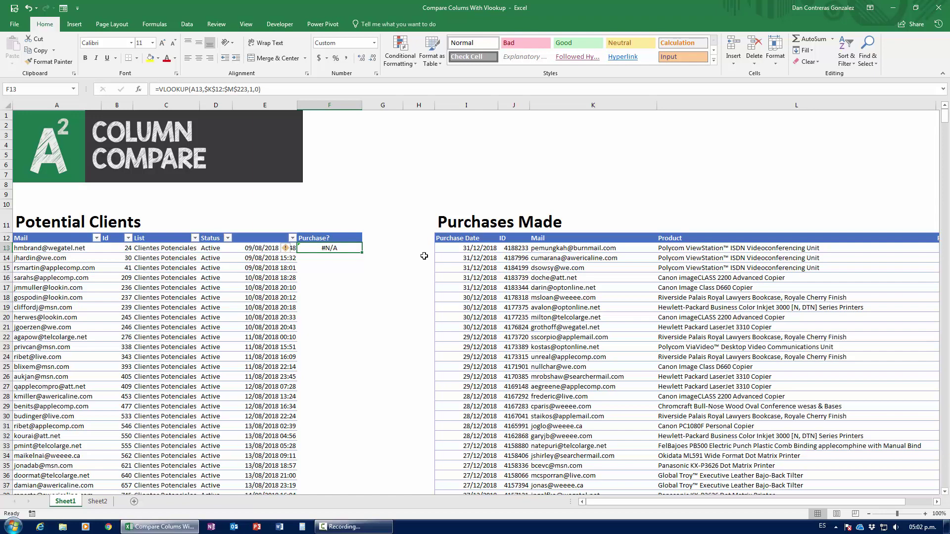
{"action": "double_click", "coordinate": [361, 253]}
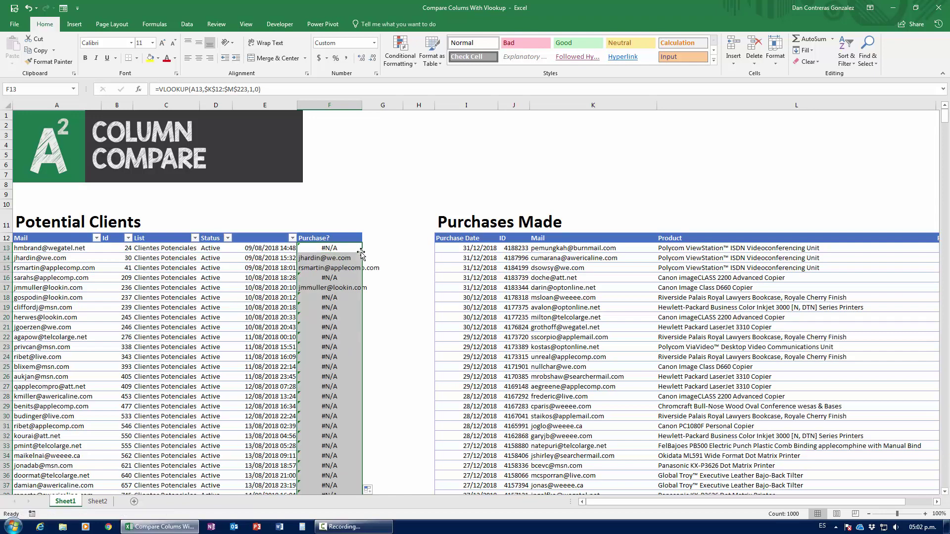
{"action": "left_click", "coordinate": [360, 253]}
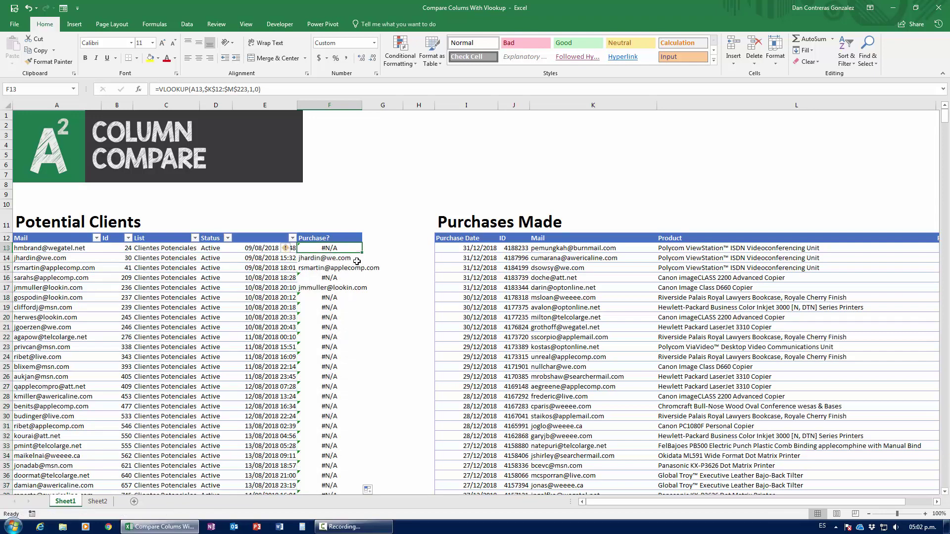
{"action": "left_click", "coordinate": [356, 262]}
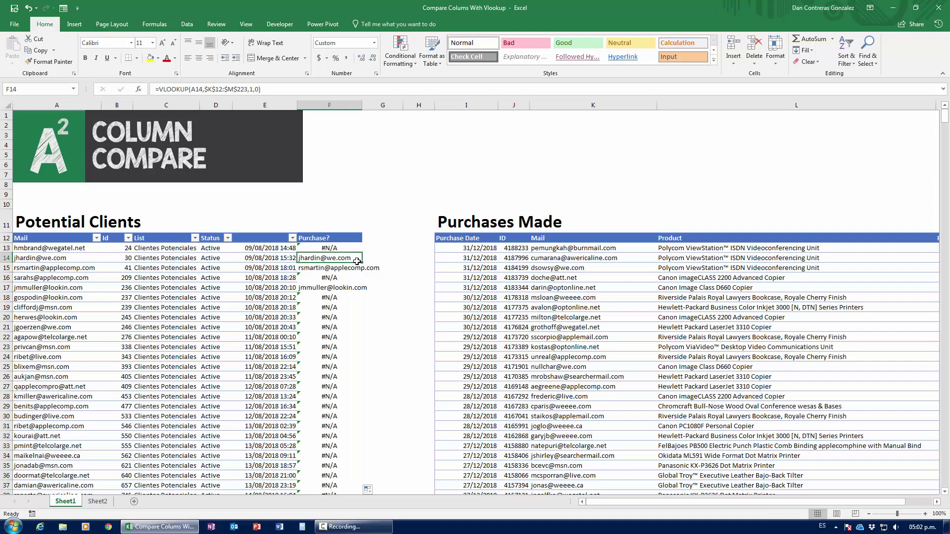
{"action": "left_click", "coordinate": [86, 260]}
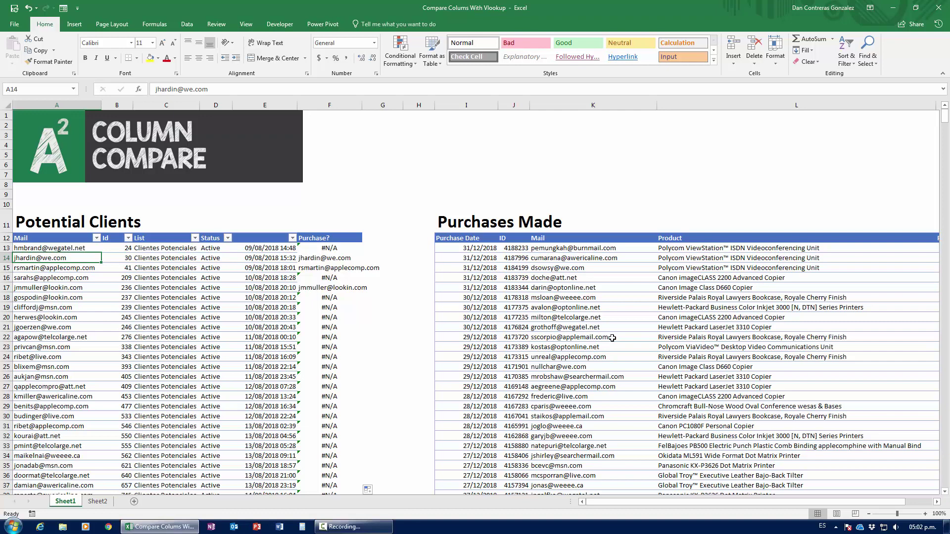
Check that the lookup results reach the column's end, then auto-fit column F
{"action": "left_click", "coordinate": [324, 239]}
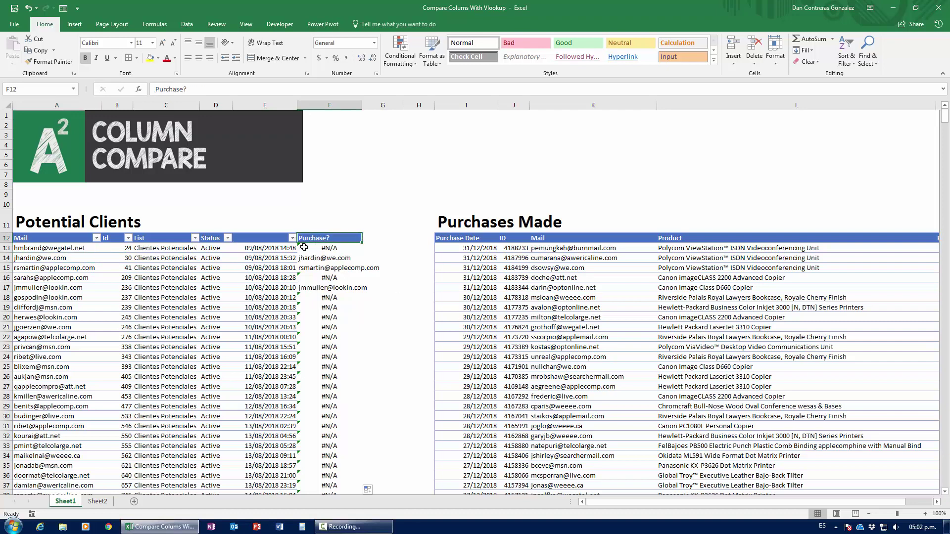
{"action": "key", "text": "Left"}
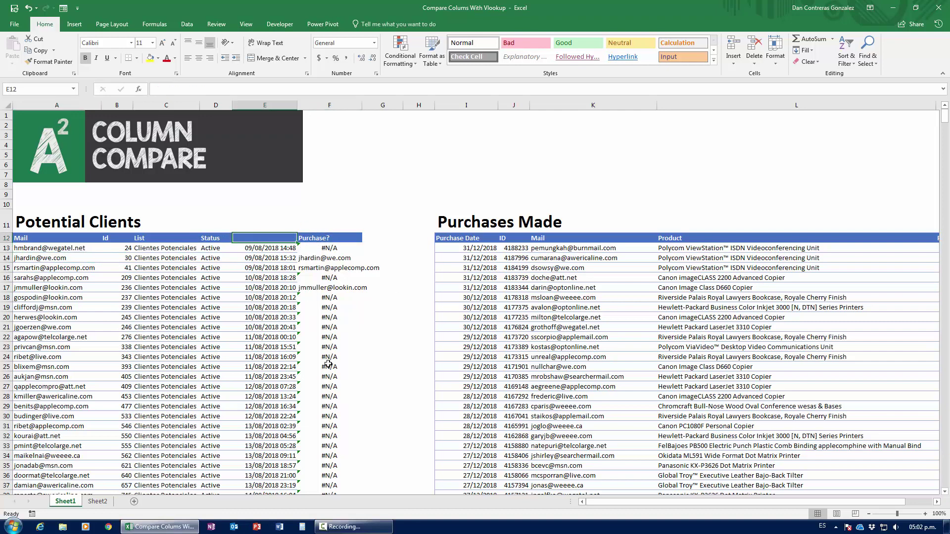
{"action": "scroll", "coordinate": [328, 364], "scroll_direction": "down", "scroll_amount": 8}
{"action": "key", "text": "Right"}
{"action": "key", "text": "ctrl+Down"}
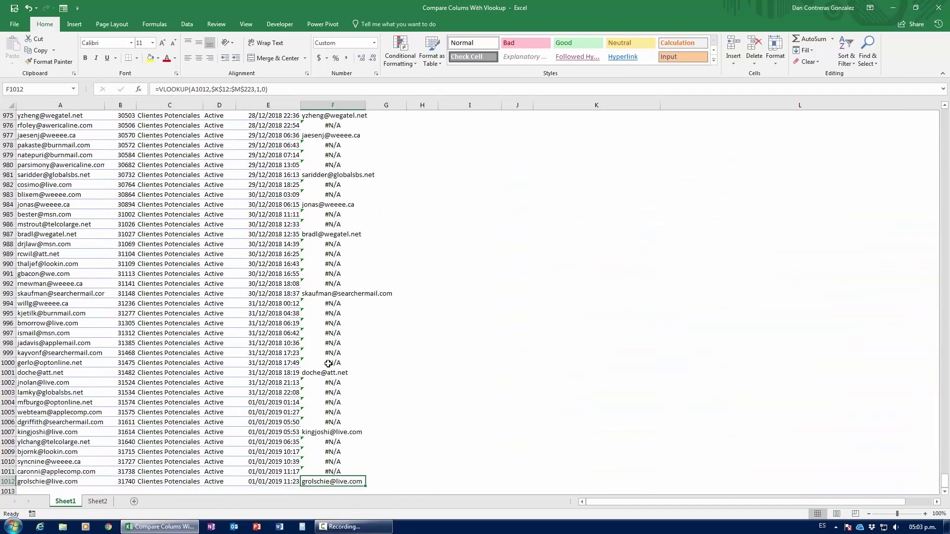
{"action": "key", "text": "ctrl+Up"}
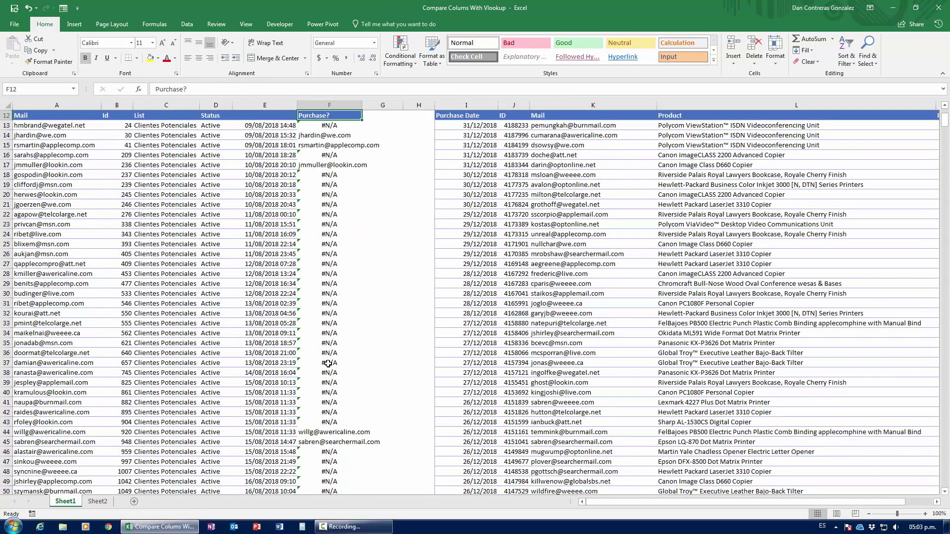
{"action": "scroll", "coordinate": [328, 363], "scroll_direction": "up", "scroll_amount": 4}
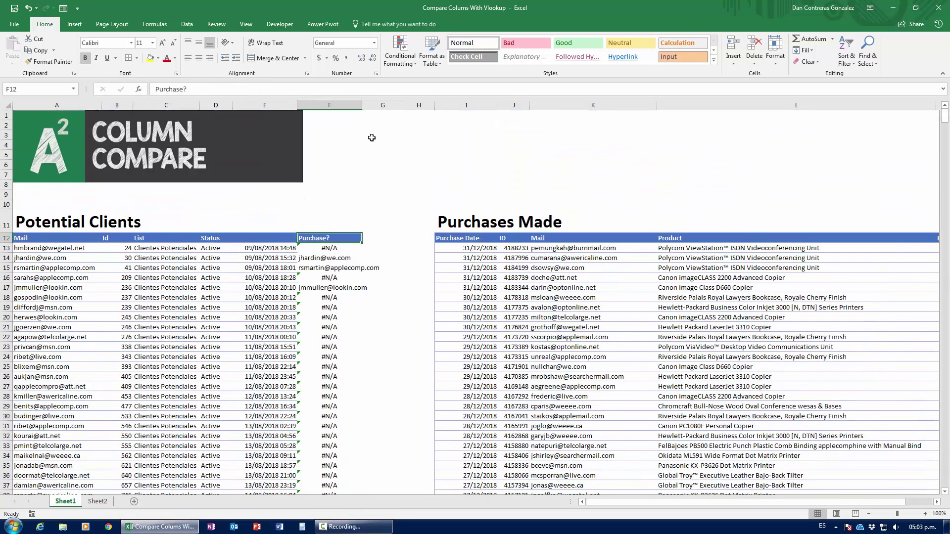
{"action": "double_click", "coordinate": [361, 105]}
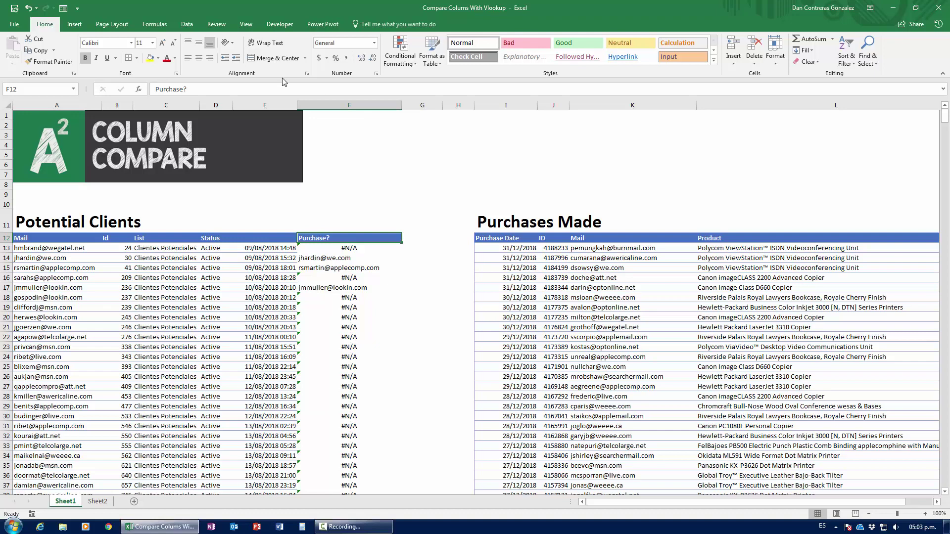
{"action": "left_click", "coordinate": [186, 23]}
{"action": "left_click", "coordinate": [319, 48]}
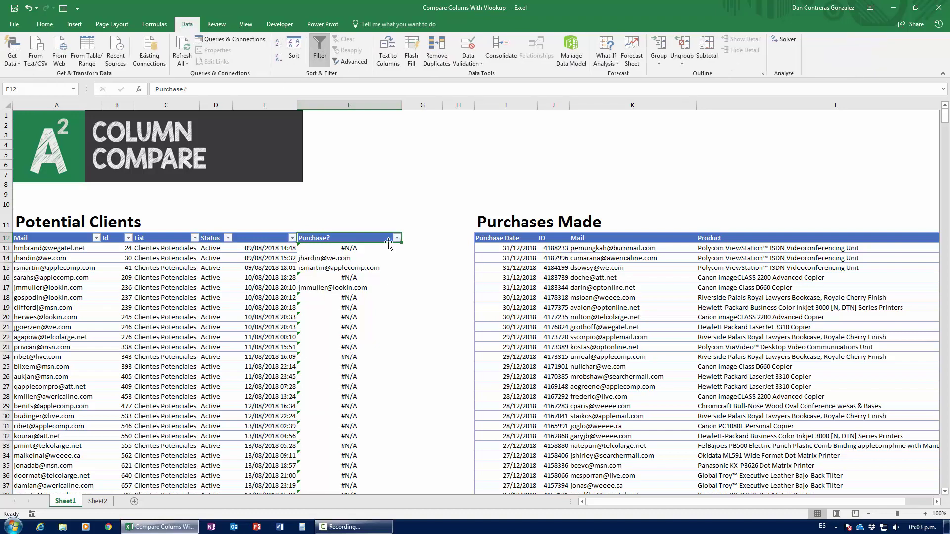
{"action": "left_click", "coordinate": [396, 238]}
{"action": "left_click_drag", "start_coordinate": [392, 344], "coordinate": [394, 401]}
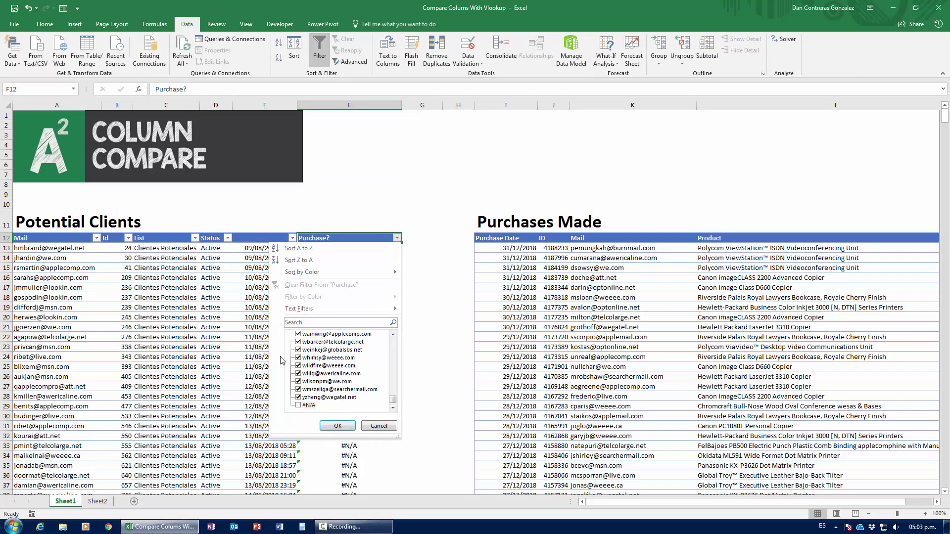
{"action": "left_click", "coordinate": [338, 427]}
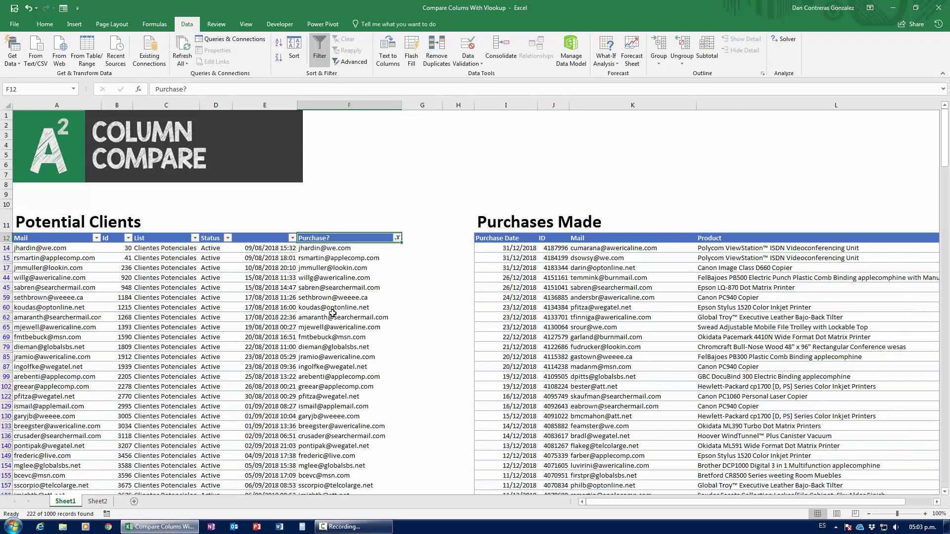
{"action": "left_click", "coordinate": [315, 249]}
{"action": "key", "text": "ctrl+Down"}
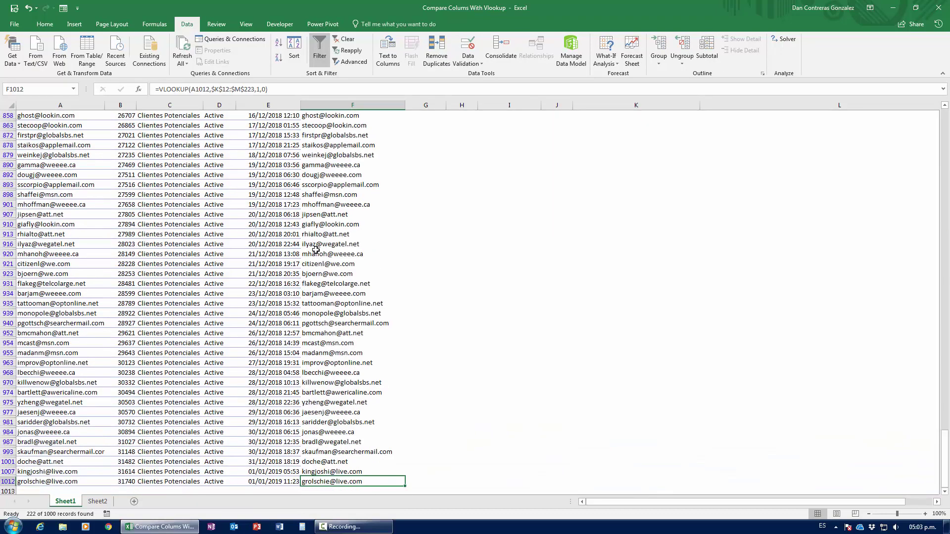
{"action": "key", "text": "ctrl+Up"}
{"action": "key", "text": "ctrl+shift+Down"}
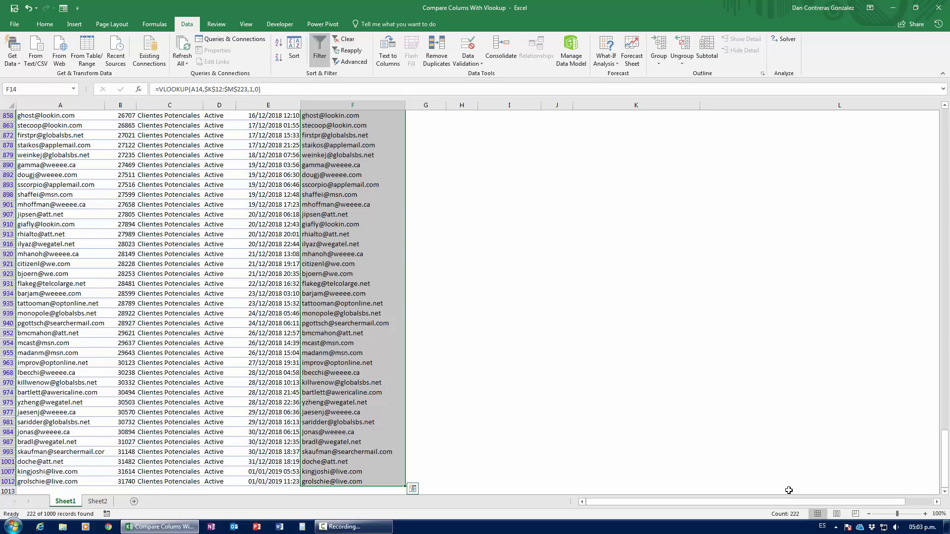
{"action": "left_click", "coordinate": [333, 345]}
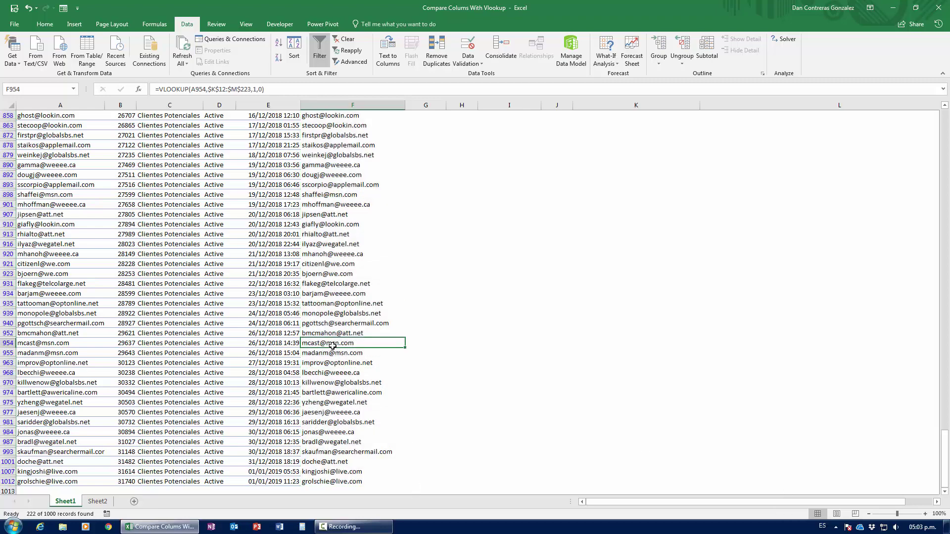
{"action": "key", "text": "ctrl+Up"}
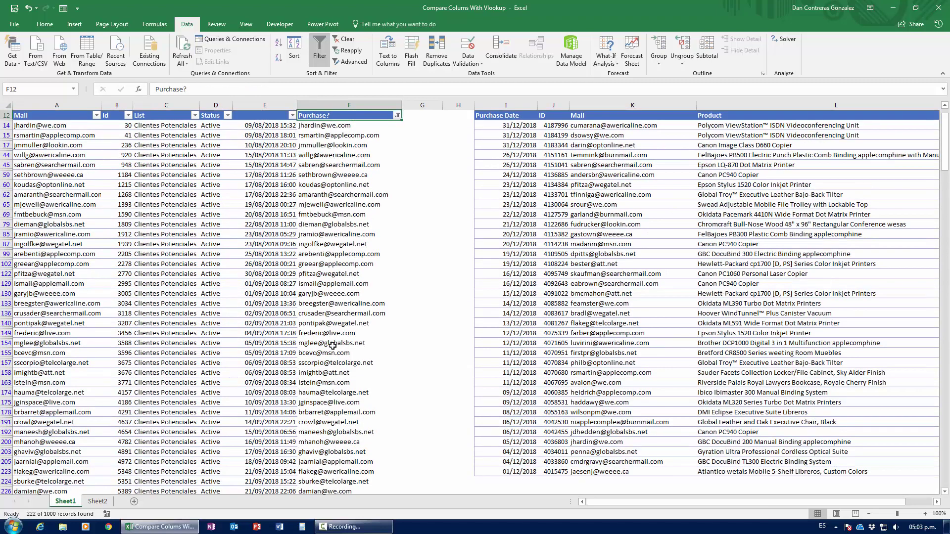
{"action": "scroll", "coordinate": [333, 346], "scroll_direction": "up", "scroll_amount": 4}
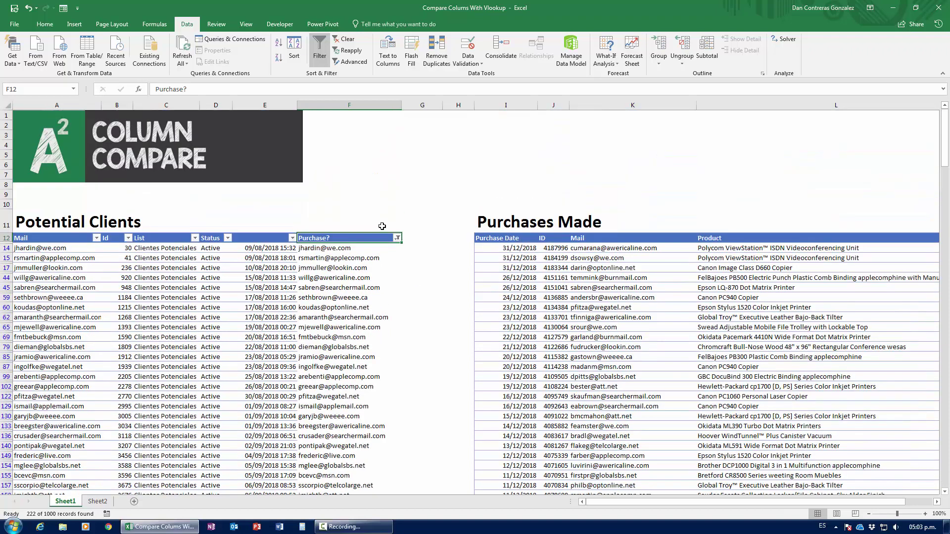
Remove the filter, insert column G headed 'Purchase True or False', and begin =iserr in G13
{"action": "key", "text": "ctrl+shift+l"}
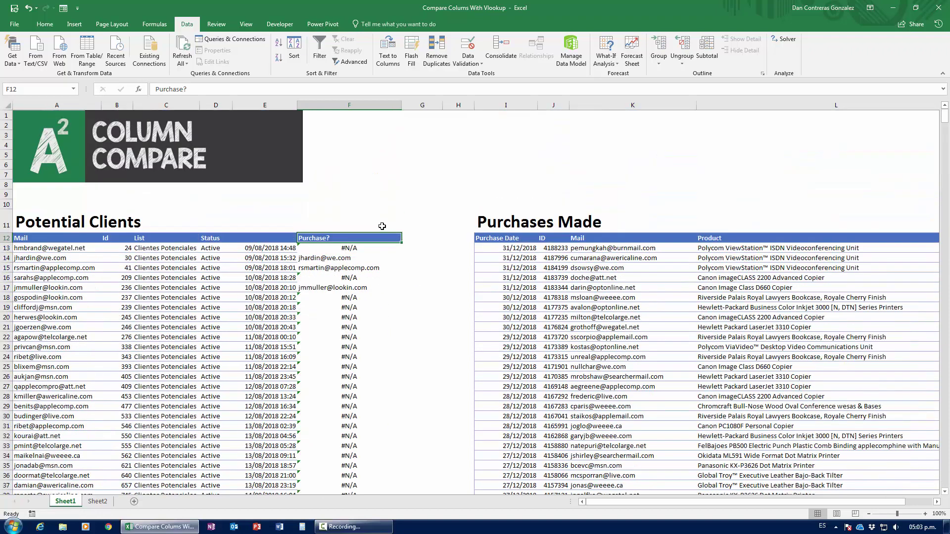
{"action": "left_click", "coordinate": [414, 103]}
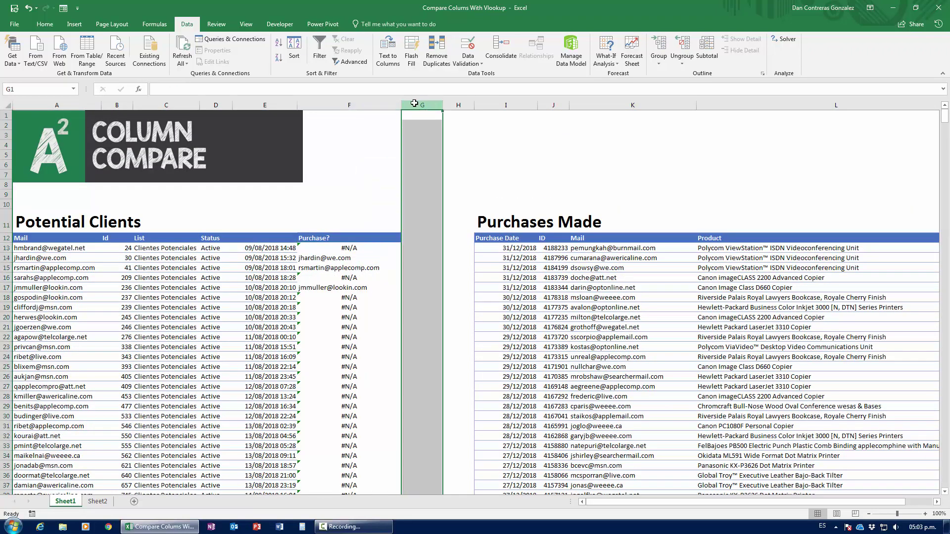
{"action": "key", "text": "ctrl+plus"}
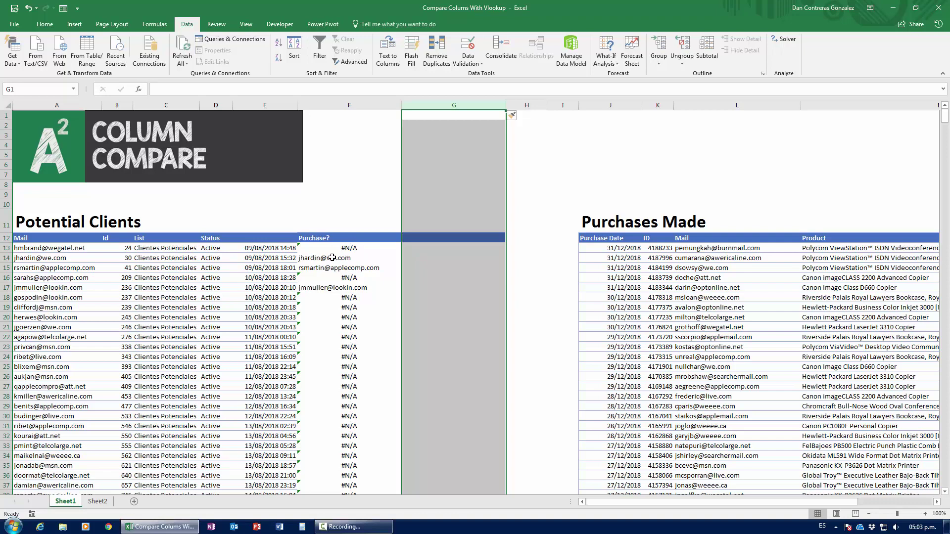
{"action": "left_click", "coordinate": [431, 238]}
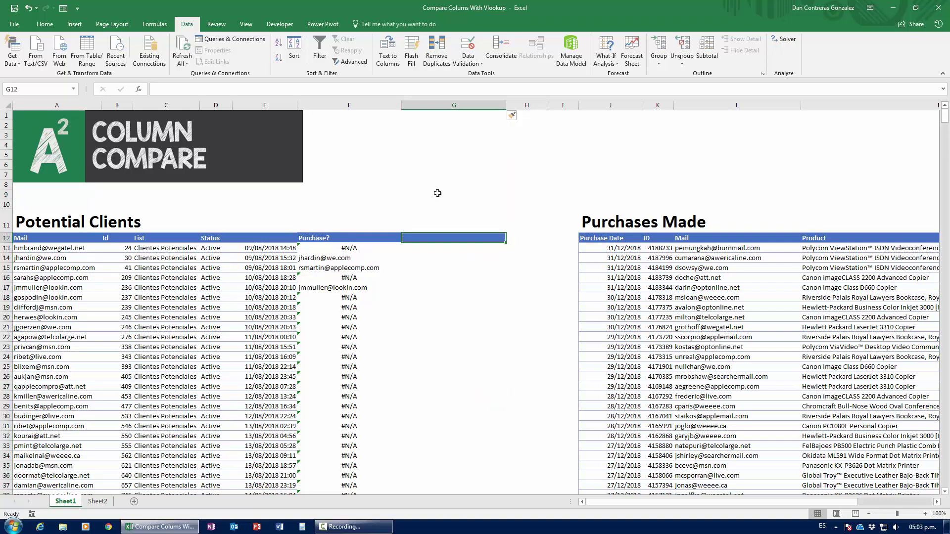
{"action": "type", "text": "Purch"}
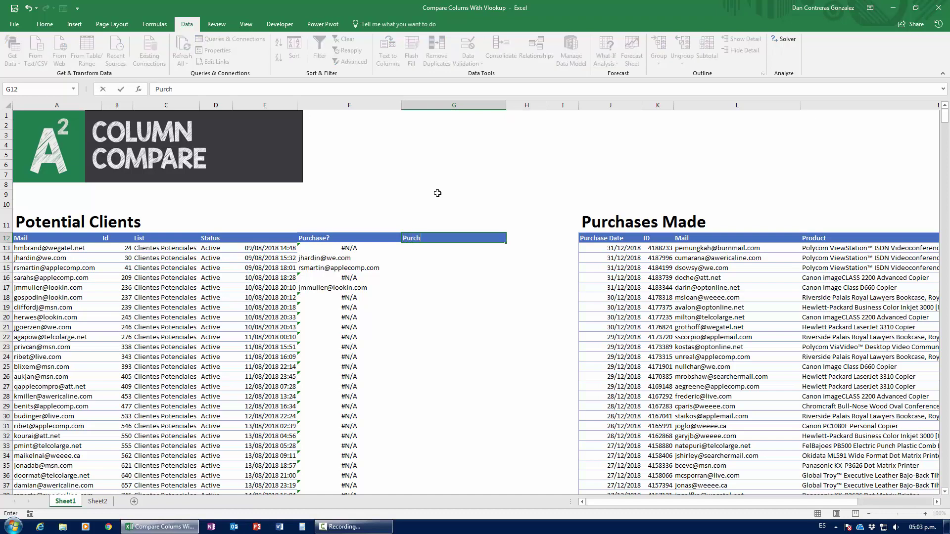
{"action": "type", "text": "ase True Or FL"}
{"action": "key", "text": "BackSpace"}
{"action": "type", "text": "alse"}
{"action": "key", "text": "Return"}
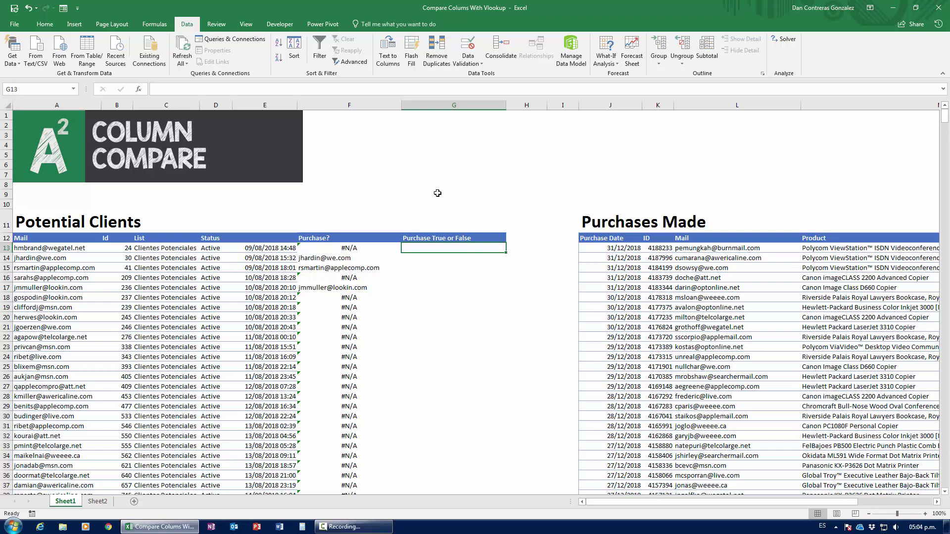
{"action": "type", "text": "="}
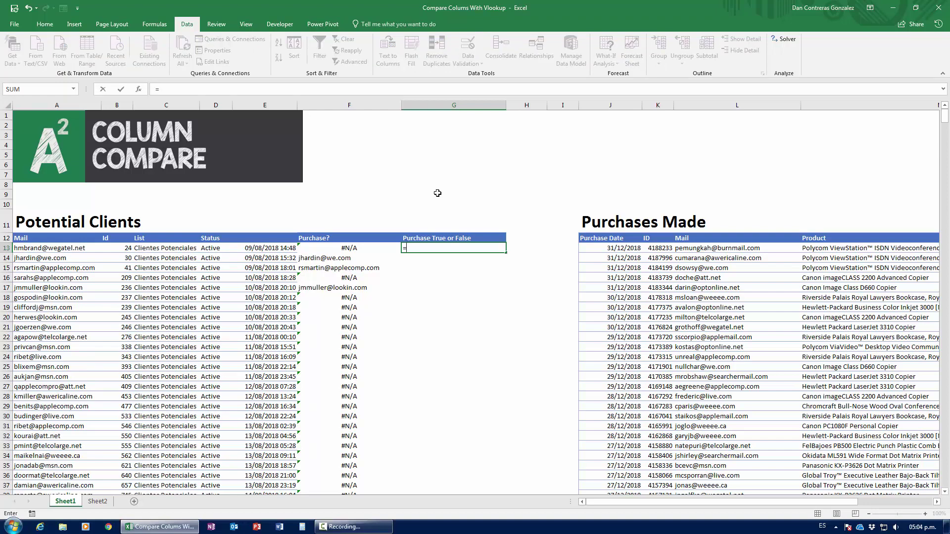
{"action": "type", "text": "iserr"}
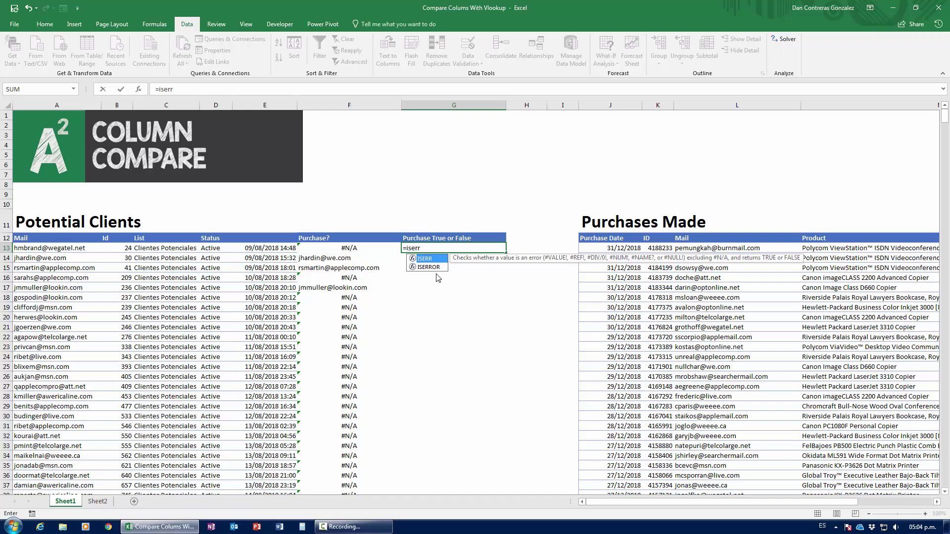
Enter =ISERROR(F13) in G13, picking ISERROR from the autocomplete list
{"action": "key", "text": "Down"}
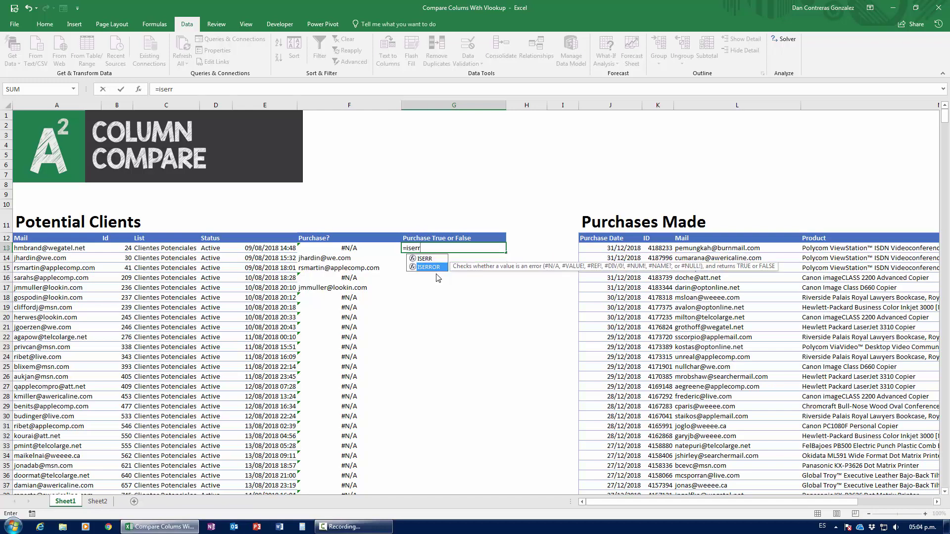
{"action": "key", "text": "Up"}
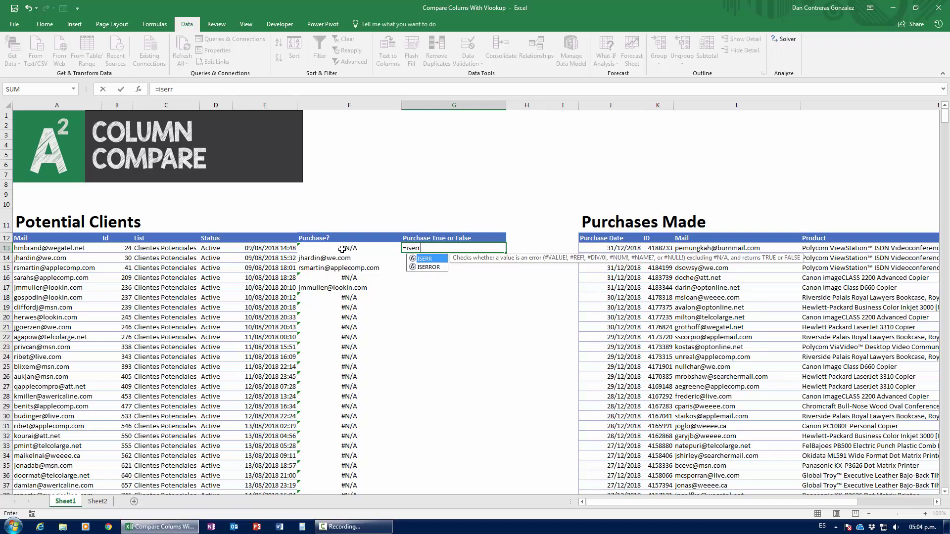
{"action": "key", "text": "Down"}
{"action": "key", "text": "Tab"}
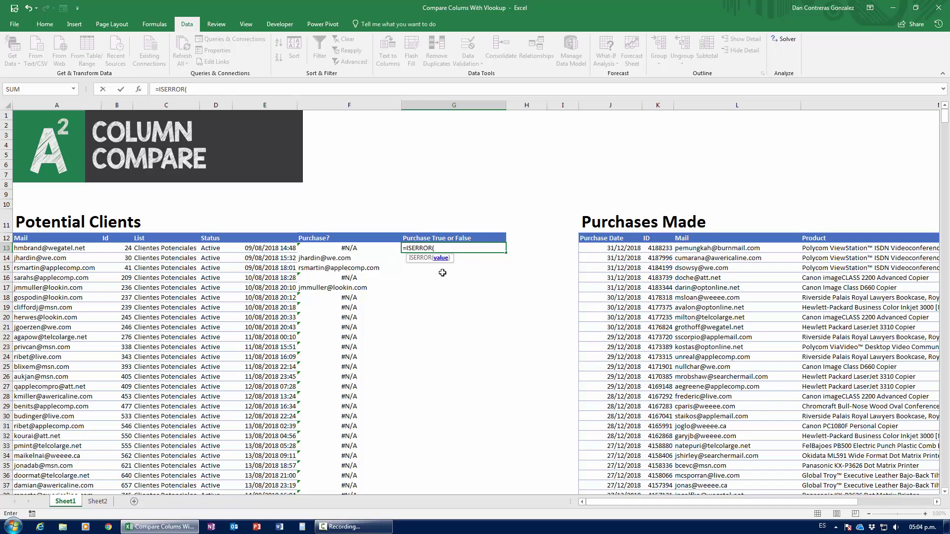
{"action": "left_click", "coordinate": [347, 248]}
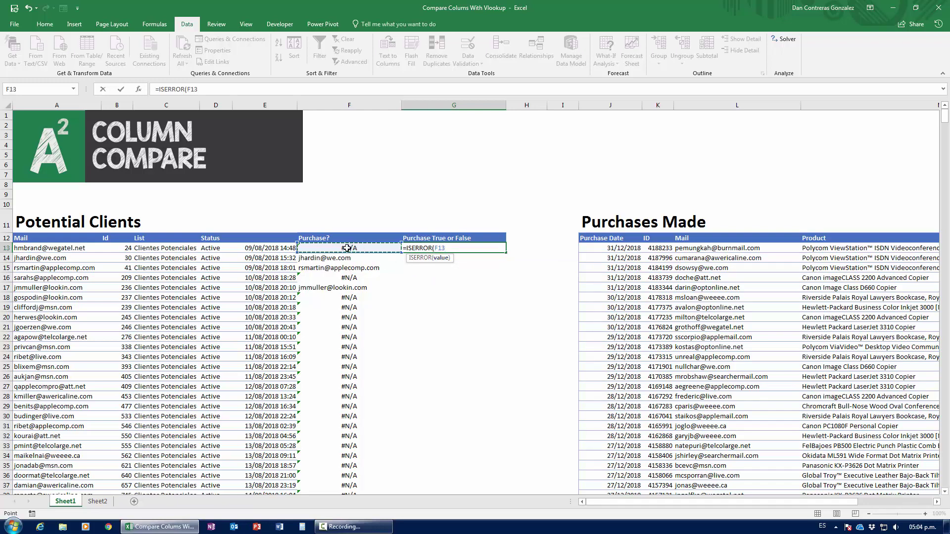
{"action": "key", "text": "ctrl+Return"}
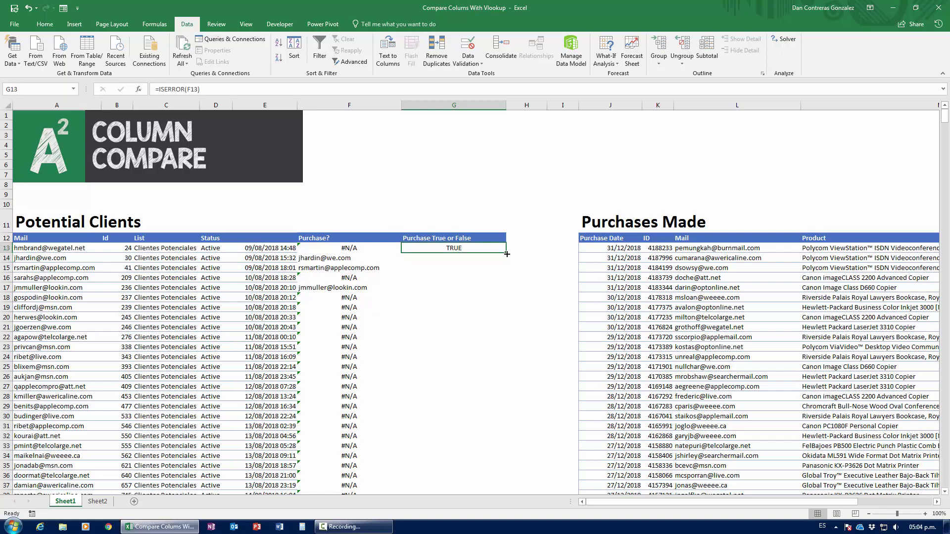
Fill the ISERROR formula down column G and inspect the F13, F14 and G14 formulas
{"action": "double_click", "coordinate": [506, 252]}
{"action": "left_click", "coordinate": [425, 261]}
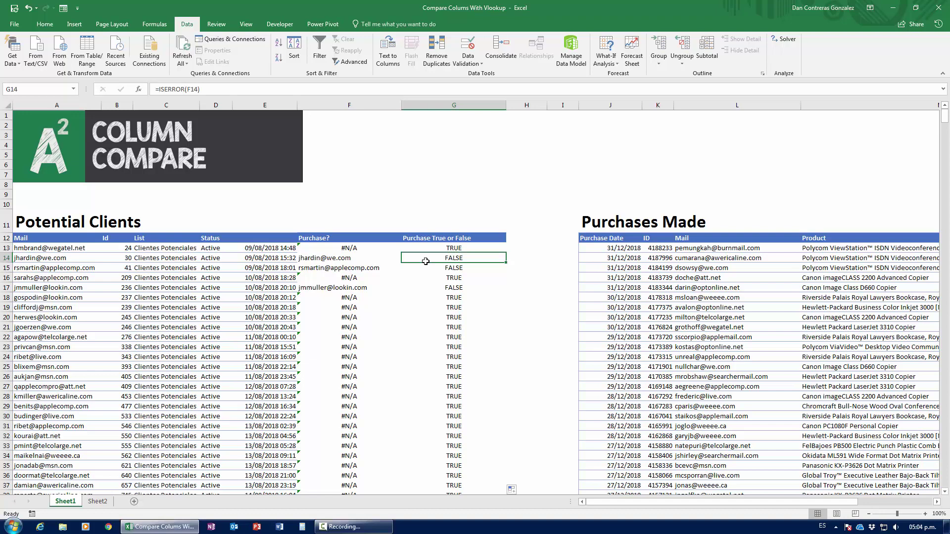
{"action": "left_click", "coordinate": [391, 248]}
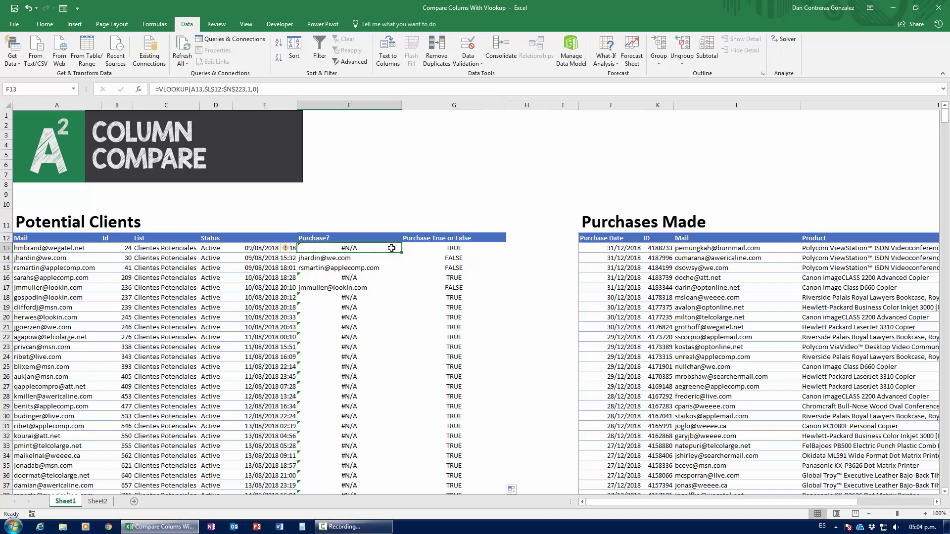
{"action": "key", "text": "Down"}
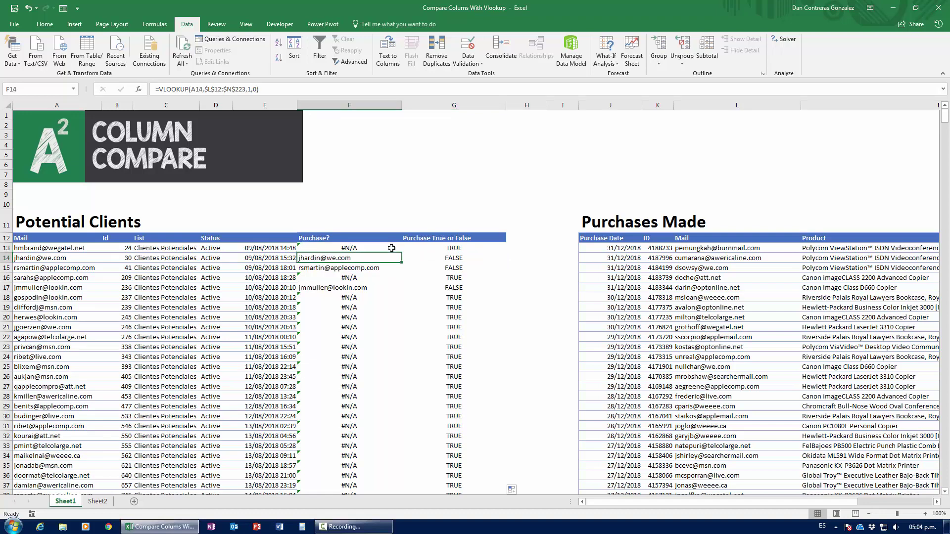
{"action": "key", "text": "Right"}
{"action": "key", "text": "Up"}
Change G13 to =NOT(ISERROR(F13)) and fill it down column G
{"action": "key", "text": "F2"}
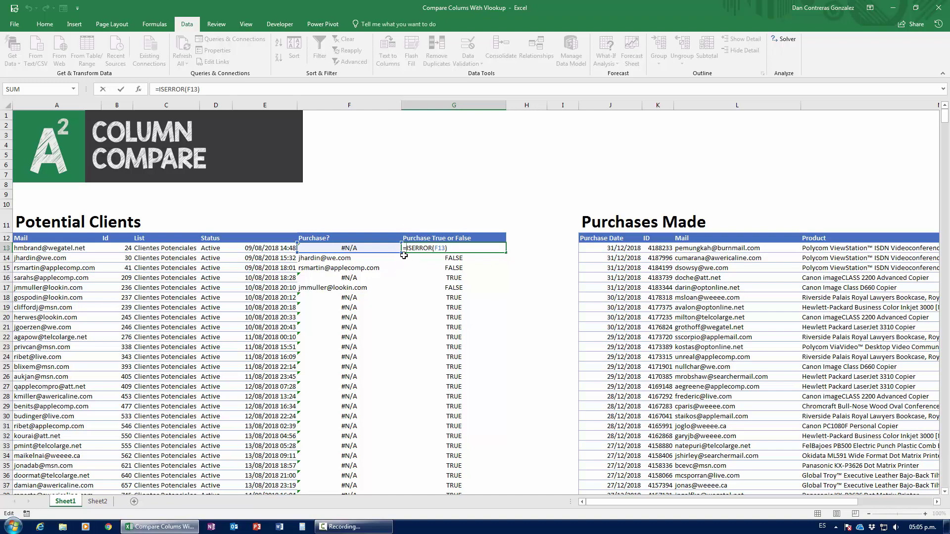
{"action": "left_click", "coordinate": [158, 89]}
{"action": "type", "text": "not"}
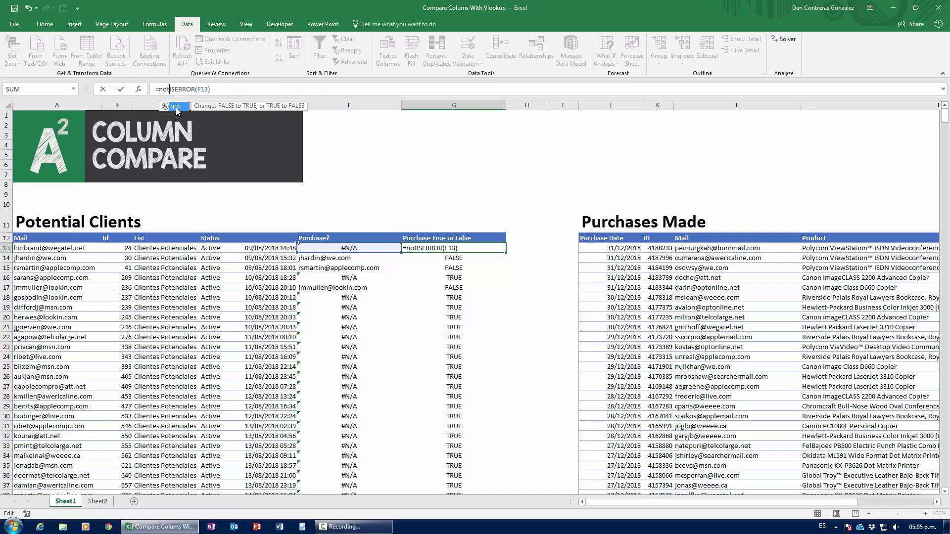
{"action": "type", "text": "("}
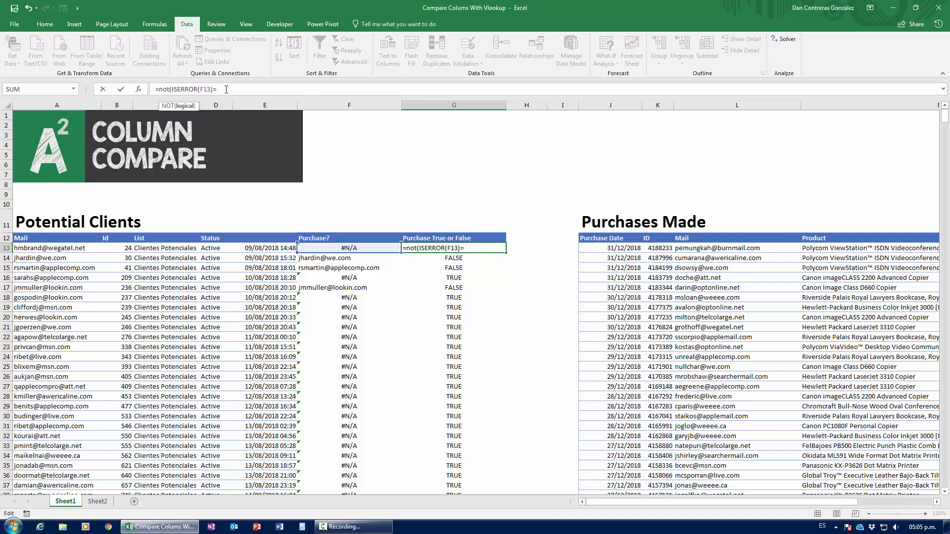
{"action": "type", "text": ")"}
{"action": "key", "text": "Return"}
{"action": "left_click", "coordinate": [501, 248]}
{"action": "double_click", "coordinate": [506, 253]}
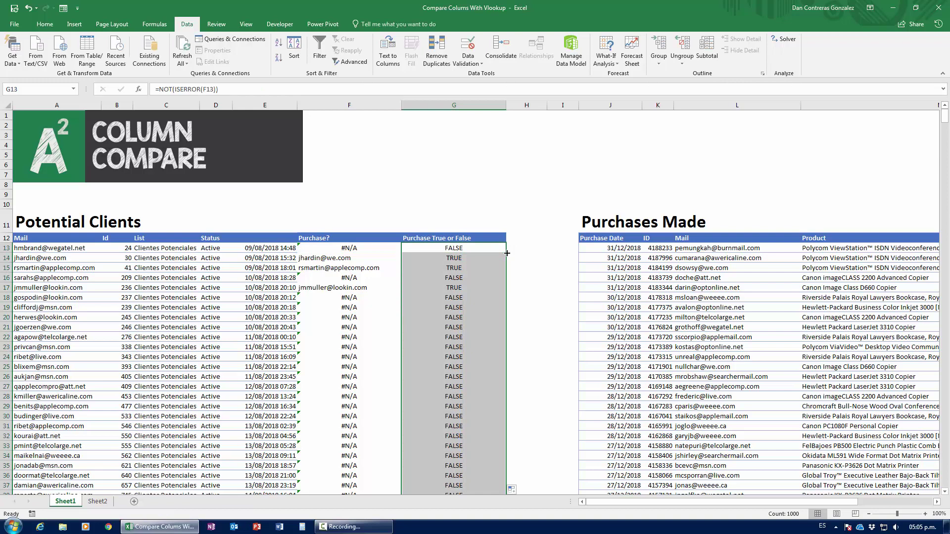
{"action": "left_click", "coordinate": [456, 278]}
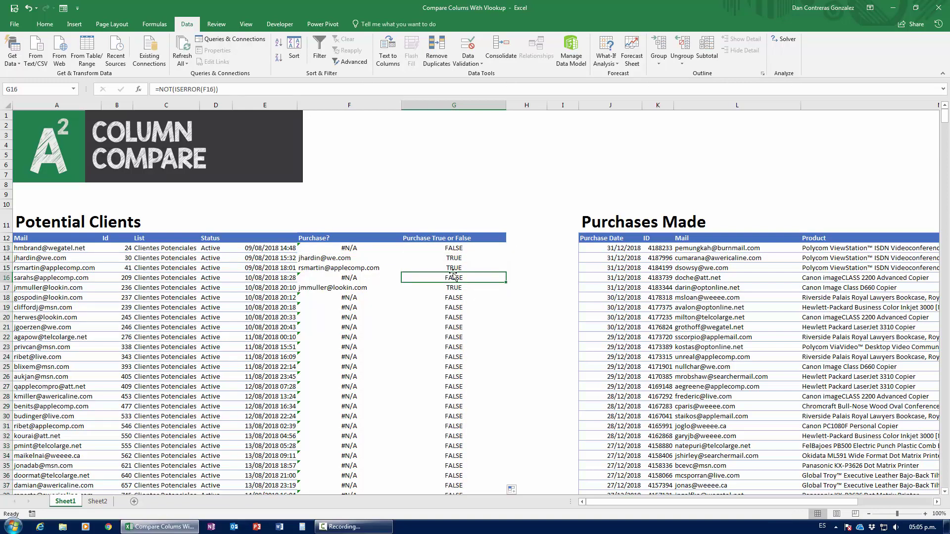
Compare row 14's lookup result with its TRUE/FALSE value
{"action": "left_click", "coordinate": [424, 257]}
{"action": "key", "text": "Left"}
{"action": "key", "text": "shift+Right"}
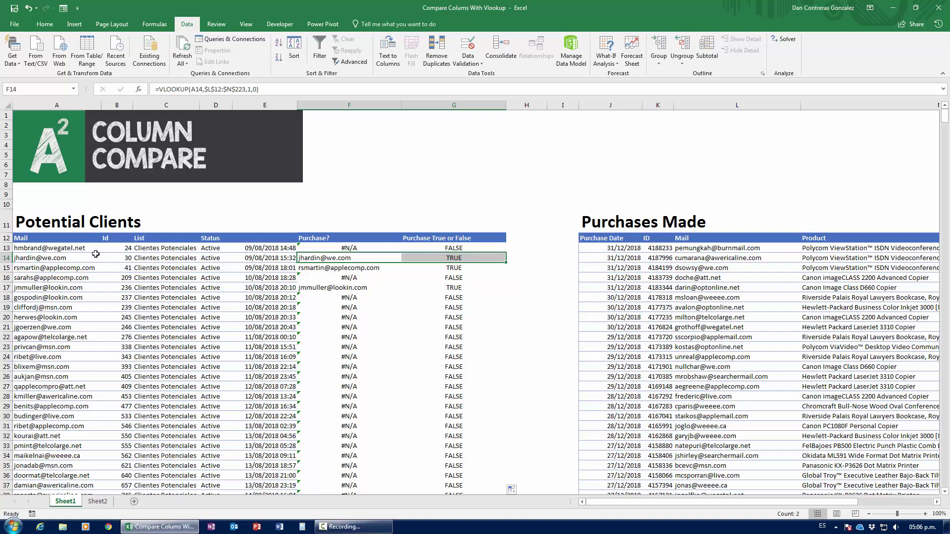
{"action": "left_click", "coordinate": [361, 260]}
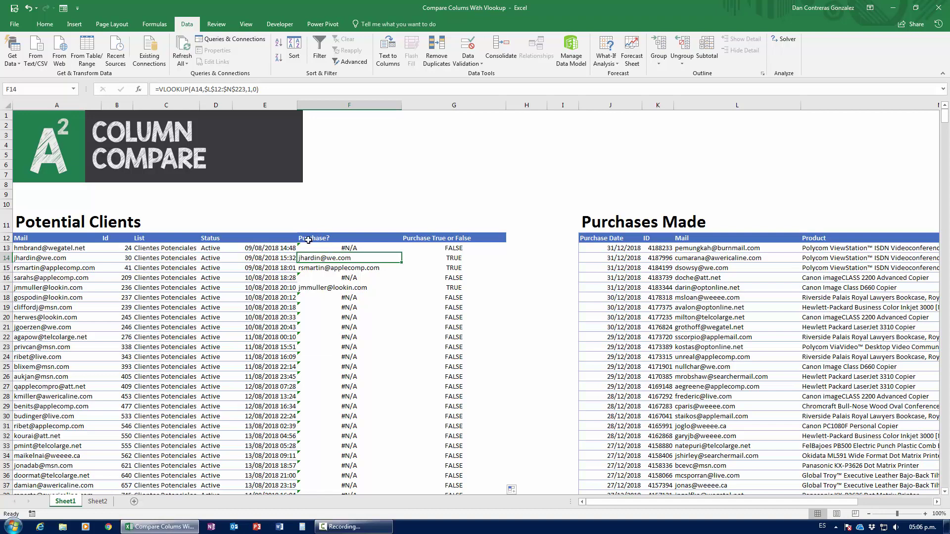
With the first Mail cell selected, start a new formula-based conditional formatting rule
{"action": "left_click", "coordinate": [95, 248]}
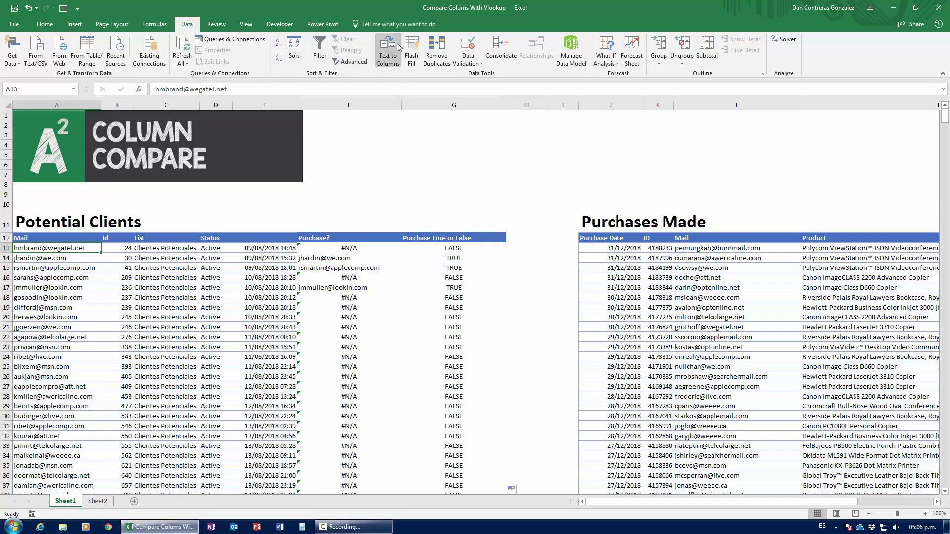
{"action": "left_click", "coordinate": [45, 25]}
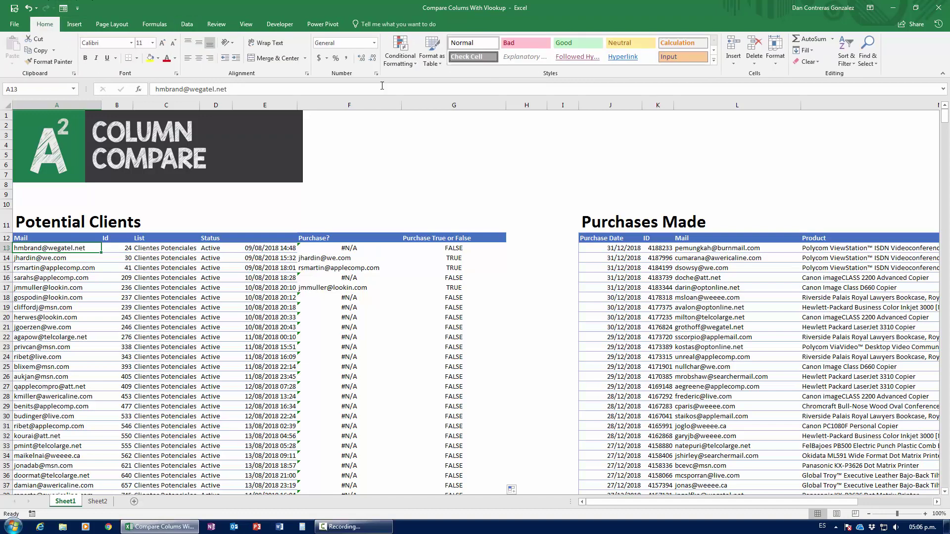
{"action": "left_click", "coordinate": [400, 62]}
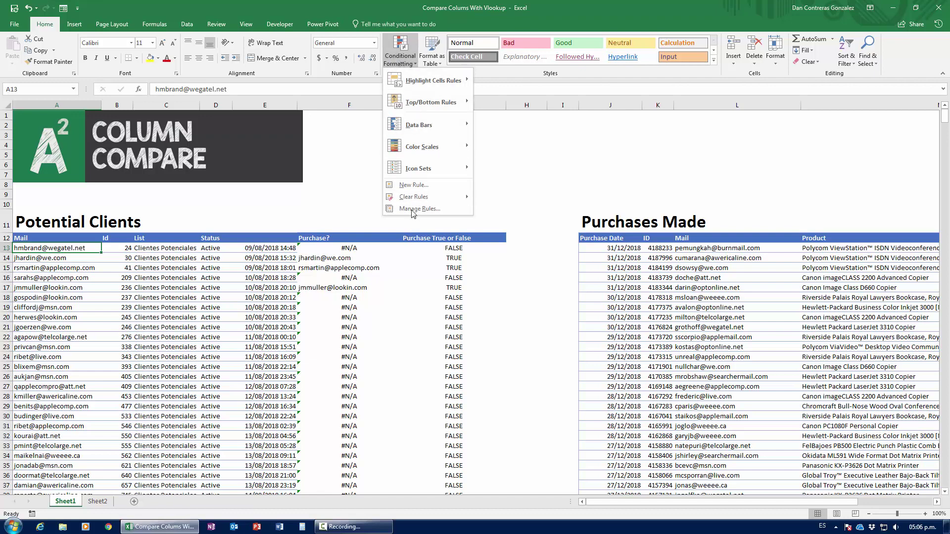
{"action": "left_click", "coordinate": [408, 185]}
{"action": "left_click_drag", "start_coordinate": [359, 187], "coordinate": [539, 199]}
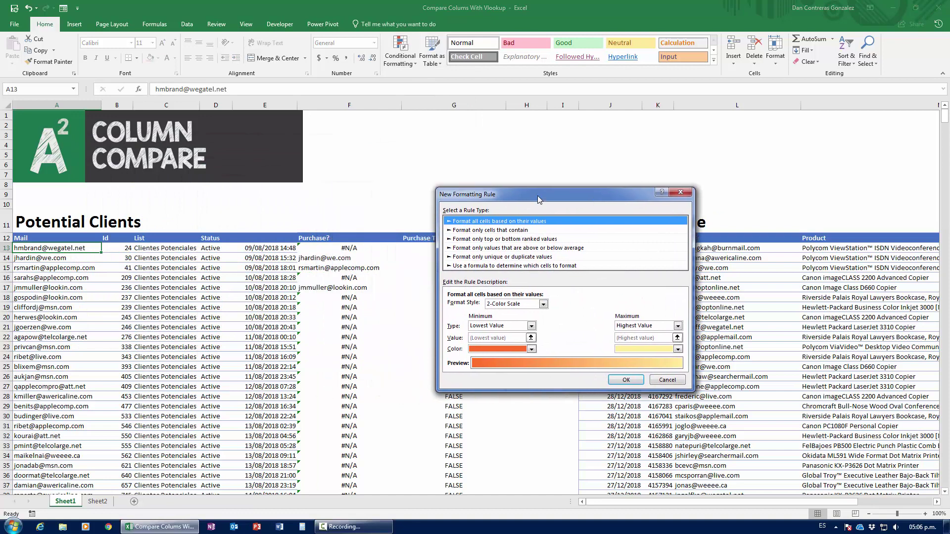
{"action": "left_click", "coordinate": [462, 266]}
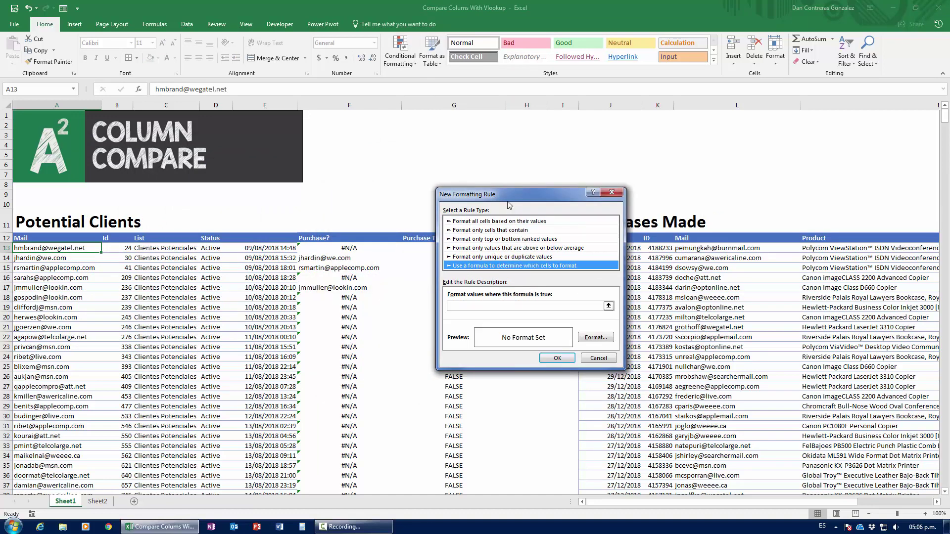
{"action": "left_click_drag", "start_coordinate": [509, 194], "coordinate": [582, 196]}
Enter the rule formula =G13 with fully relative references
{"action": "left_click", "coordinate": [552, 308]}
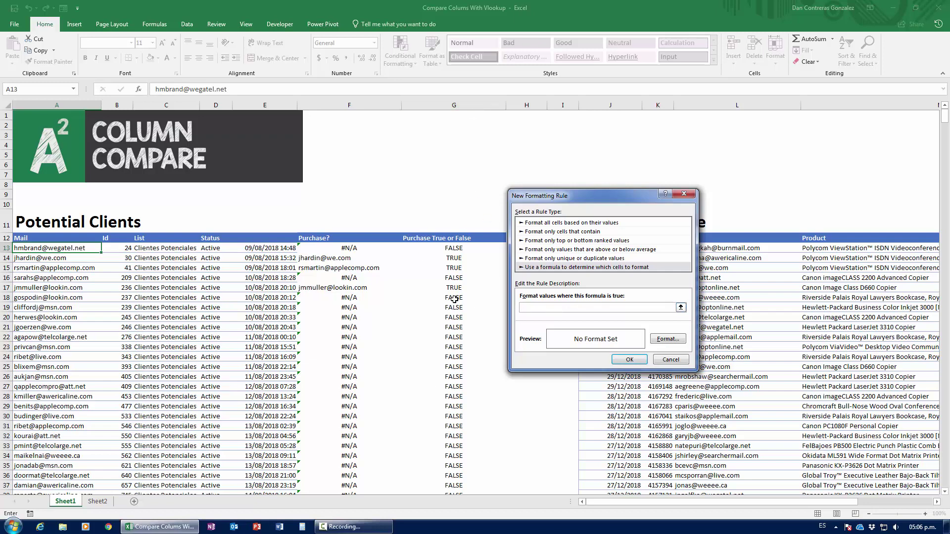
{"action": "type", "text": "="}
{"action": "left_click", "coordinate": [433, 247]}
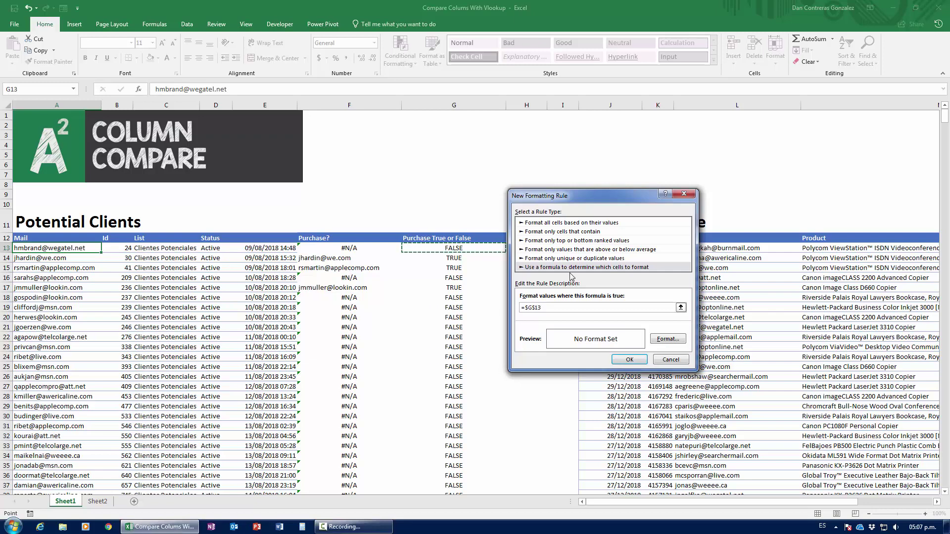
{"action": "left_click", "coordinate": [537, 307]}
{"action": "key", "text": "BackSpace"}
{"action": "left_click", "coordinate": [528, 307]}
{"action": "key", "text": "BackSpace"}
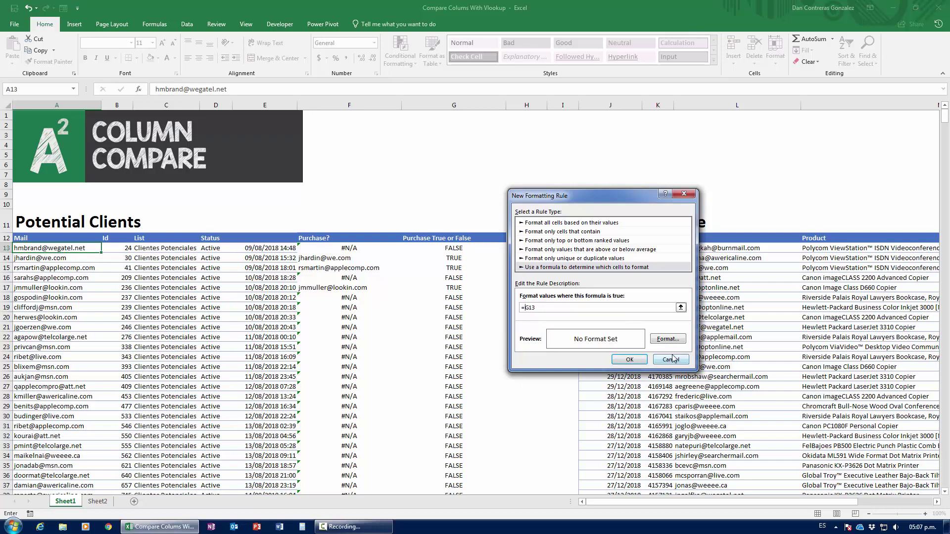
Give the rule a green fill format and save it
{"action": "left_click", "coordinate": [666, 339]}
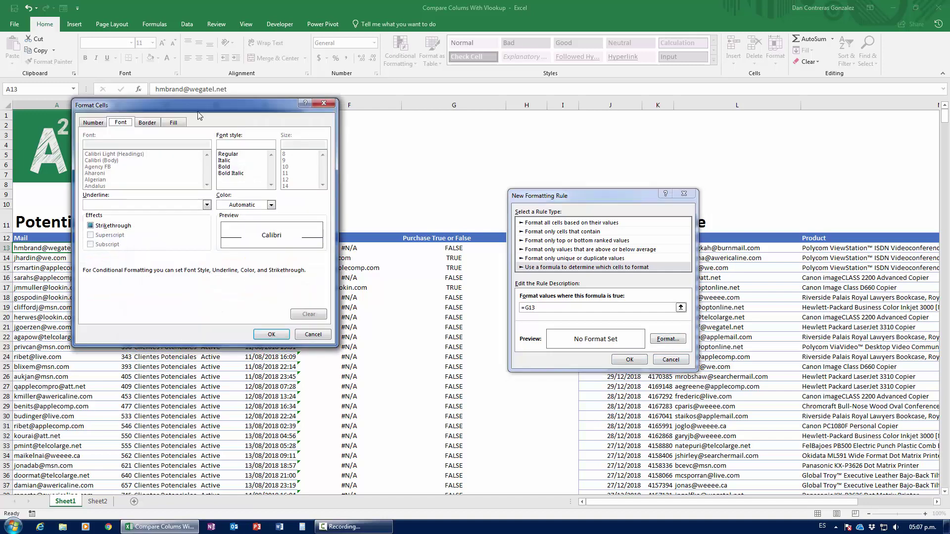
{"action": "left_click", "coordinate": [175, 122]}
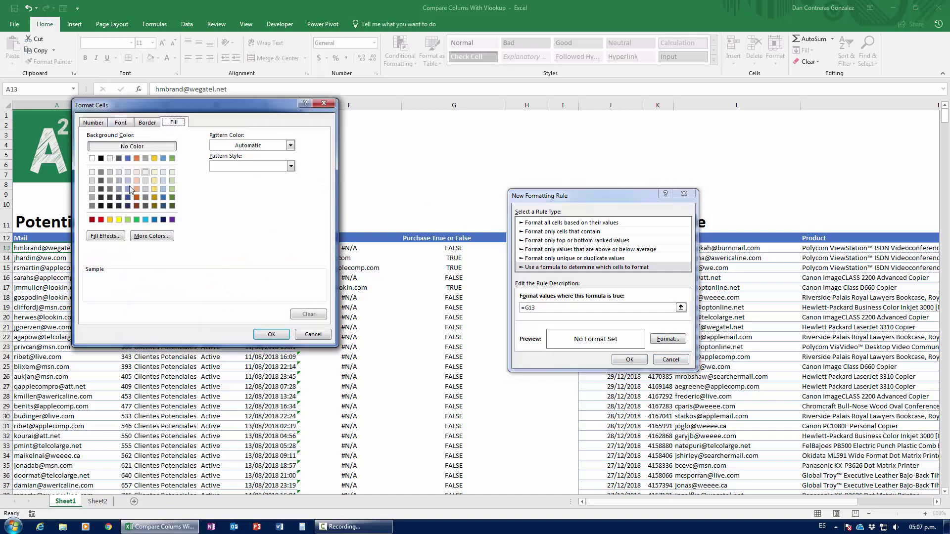
{"action": "left_click", "coordinate": [172, 159]}
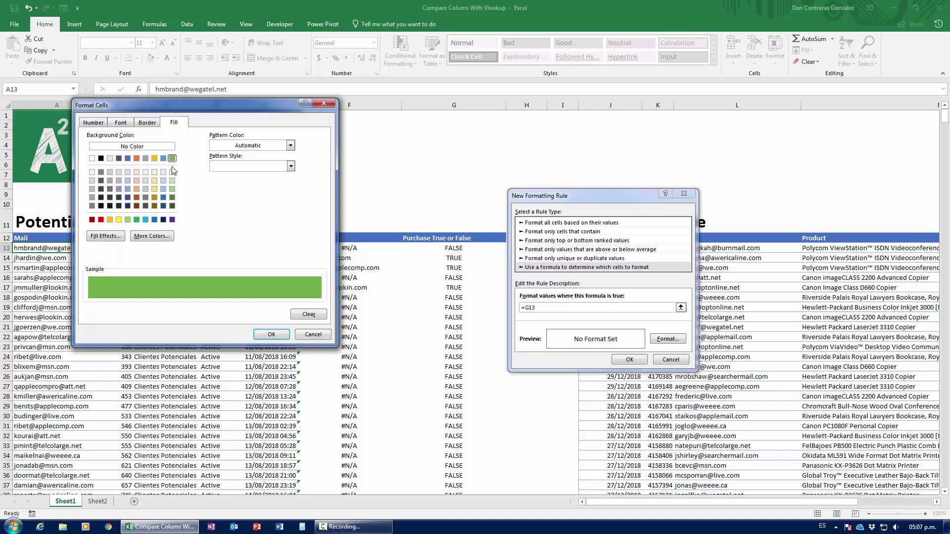
{"action": "left_click", "coordinate": [271, 335]}
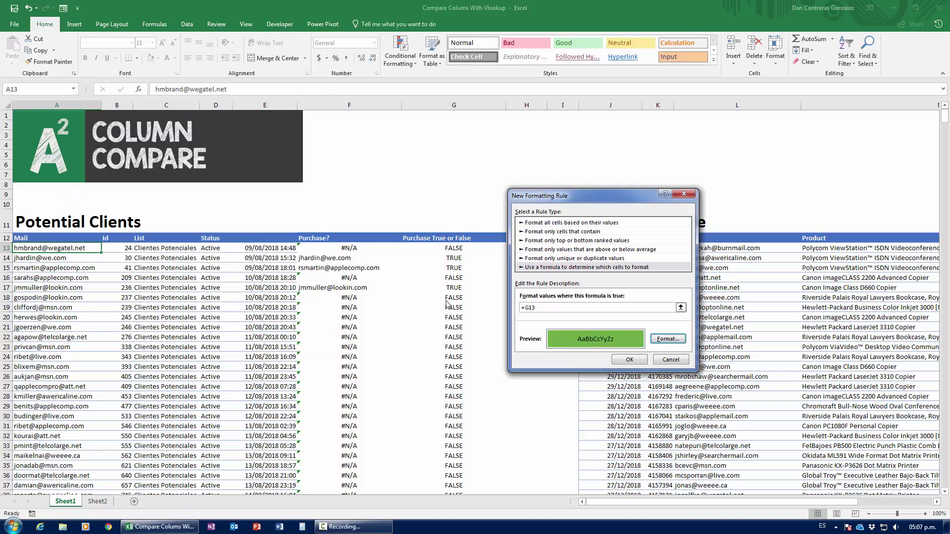
{"action": "left_click", "coordinate": [629, 360]}
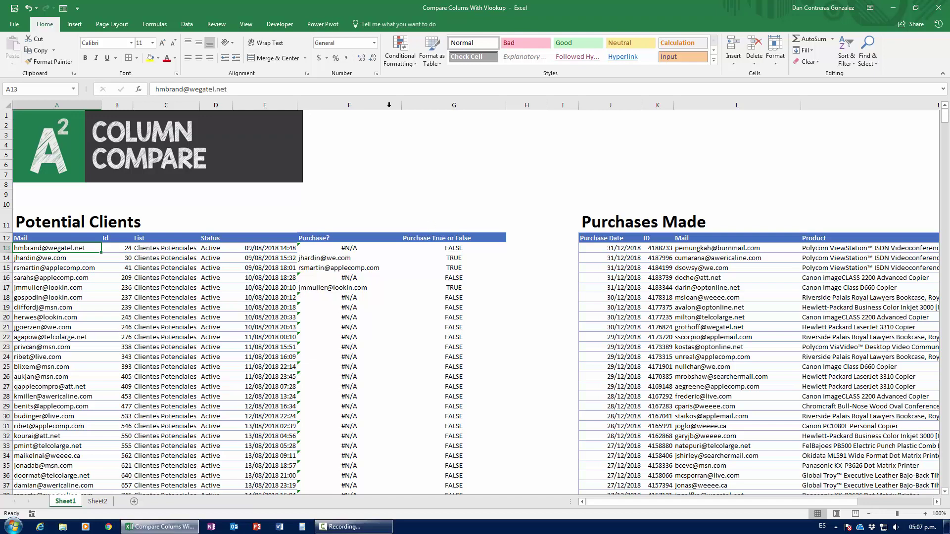
Change the green rule's Applies to range from =$A$13 to =$A$13:$A$1012
{"action": "left_click", "coordinate": [400, 59]}
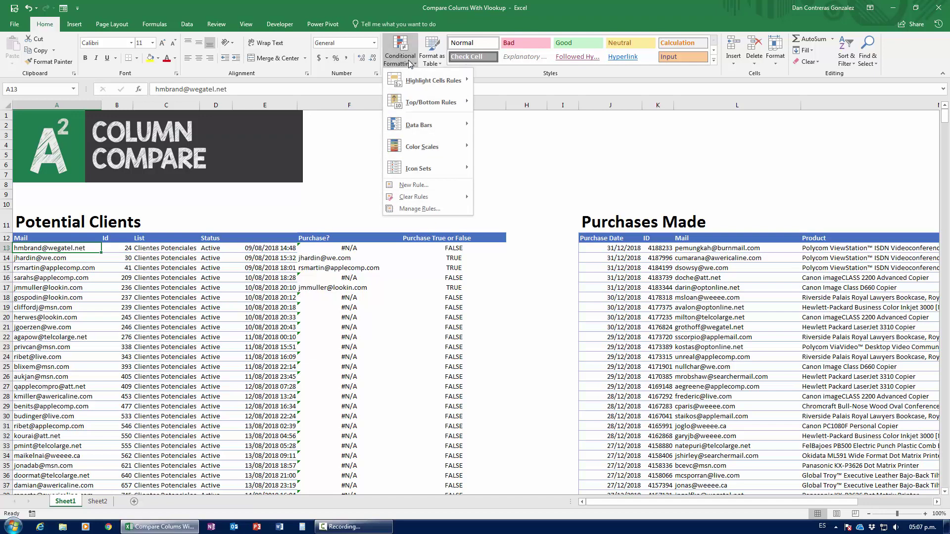
{"action": "left_click", "coordinate": [420, 209]}
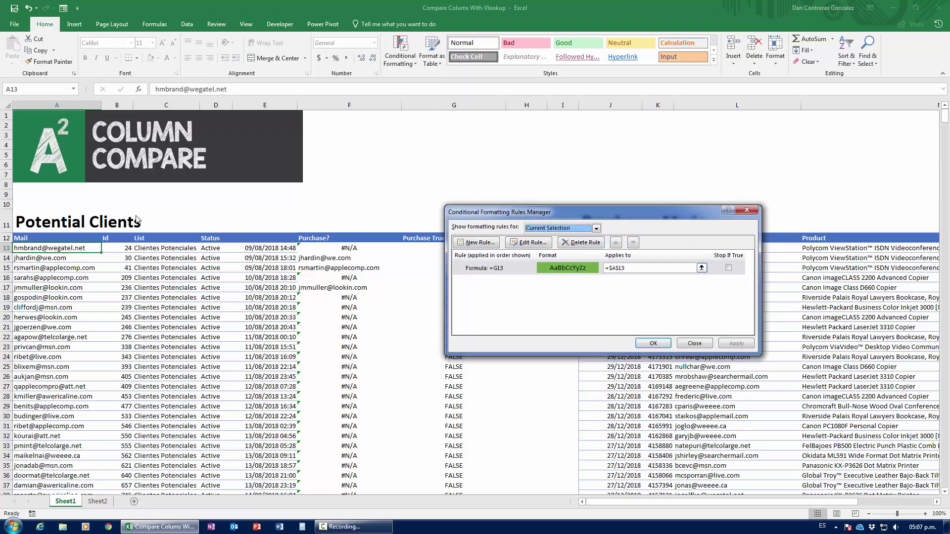
{"action": "left_click", "coordinate": [613, 270]}
{"action": "key", "text": "BackSpace"}
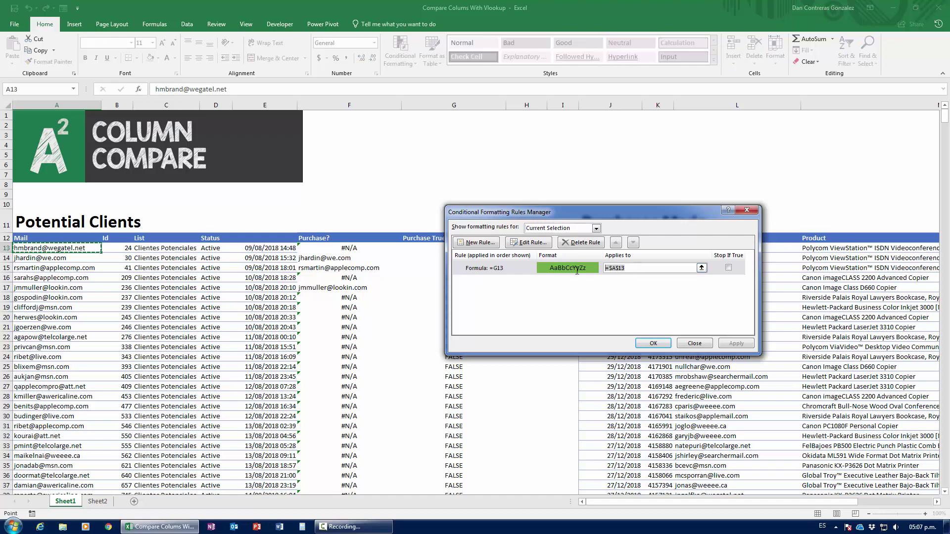
{"action": "left_click", "coordinate": [63, 248]}
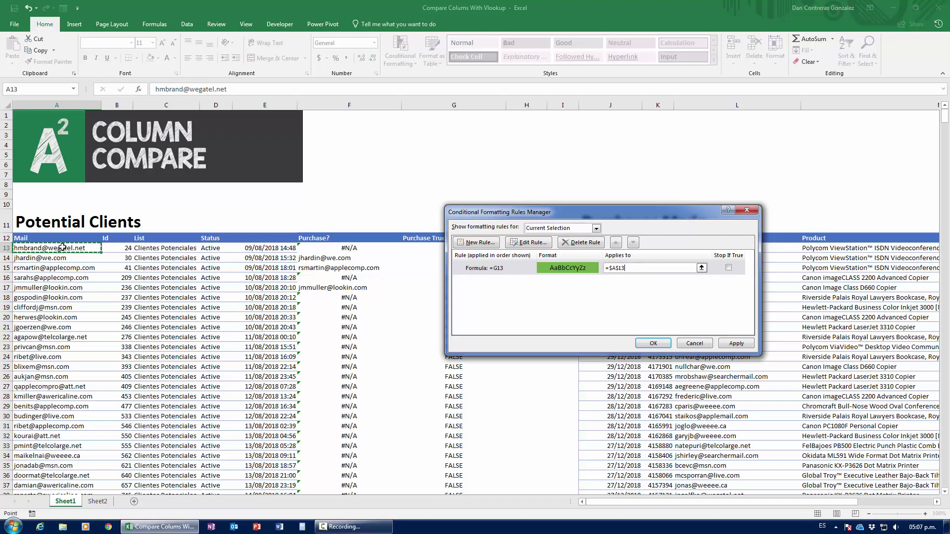
{"action": "type", "text": ":$A$1012"}
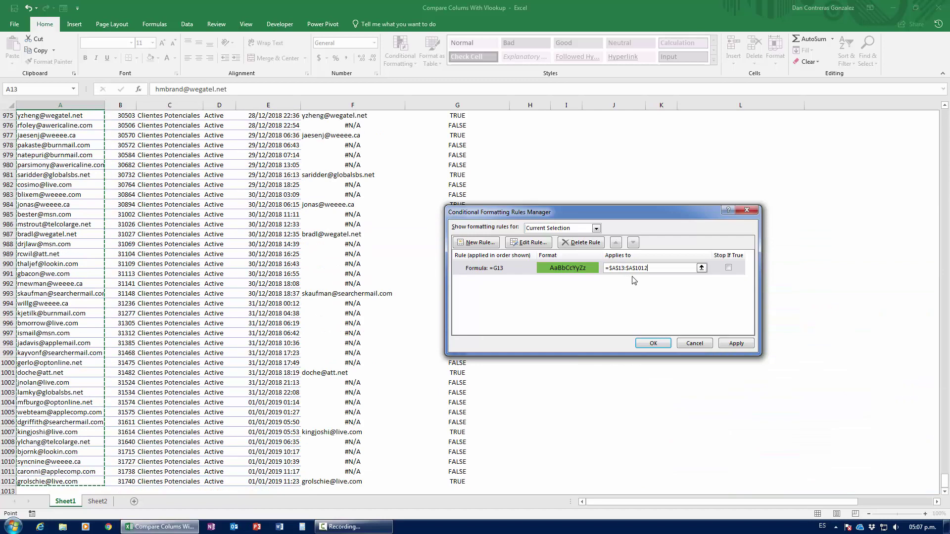
{"action": "left_click", "coordinate": [728, 344]}
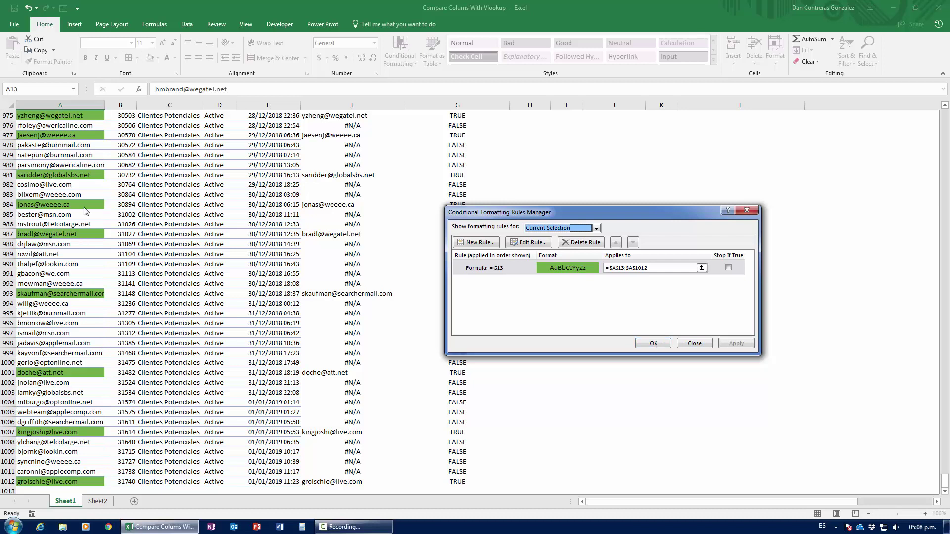
{"action": "left_click", "coordinate": [653, 343]}
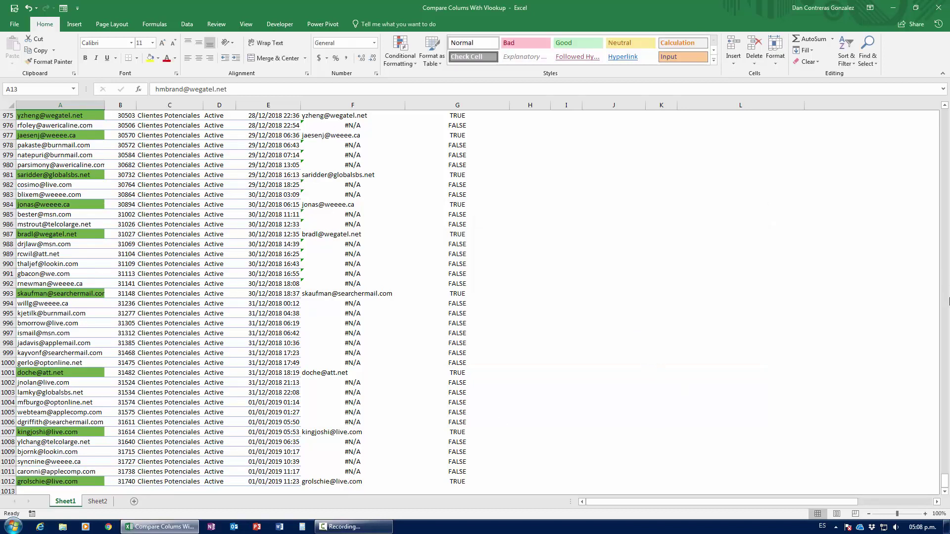
{"action": "left_click_drag", "start_coordinate": [944, 480], "coordinate": [946, 117]}
{"action": "scroll", "coordinate": [93, 369], "scroll_direction": "down", "scroll_amount": 8}
{"action": "scroll", "coordinate": [93, 369], "scroll_direction": "down", "scroll_amount": 3}
{"action": "scroll", "coordinate": [93, 369], "scroll_direction": "up", "scroll_amount": 5}
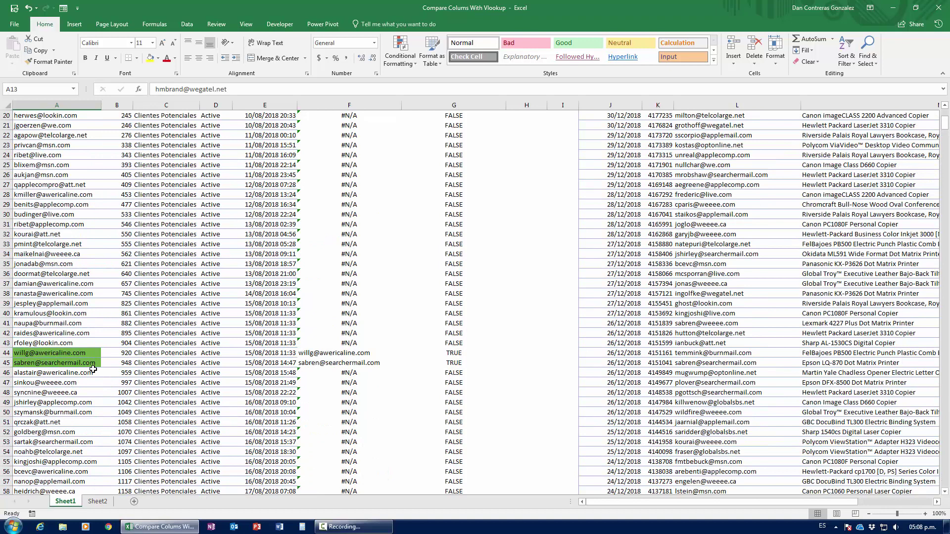
{"action": "scroll", "coordinate": [93, 369], "scroll_direction": "up", "scroll_amount": 5}
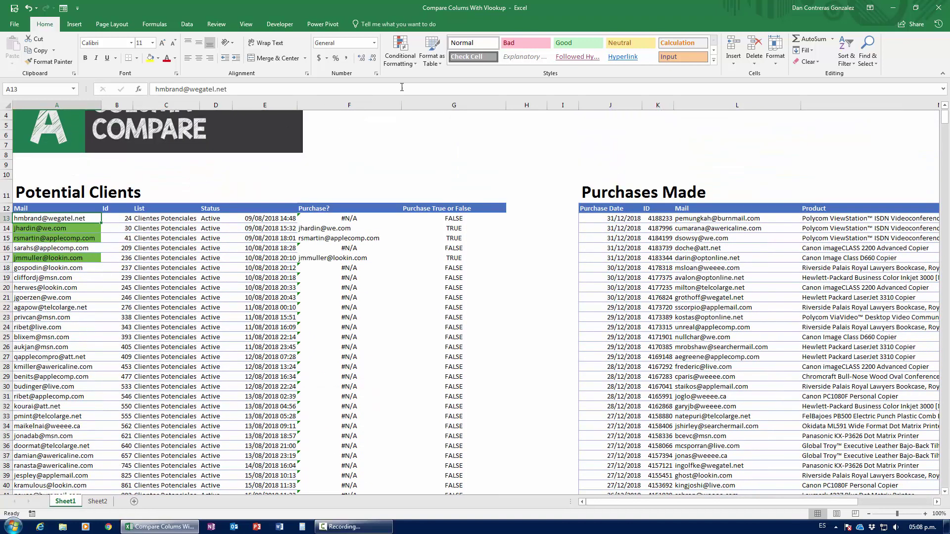
{"action": "left_click", "coordinate": [400, 52]}
{"action": "left_click", "coordinate": [414, 208]}
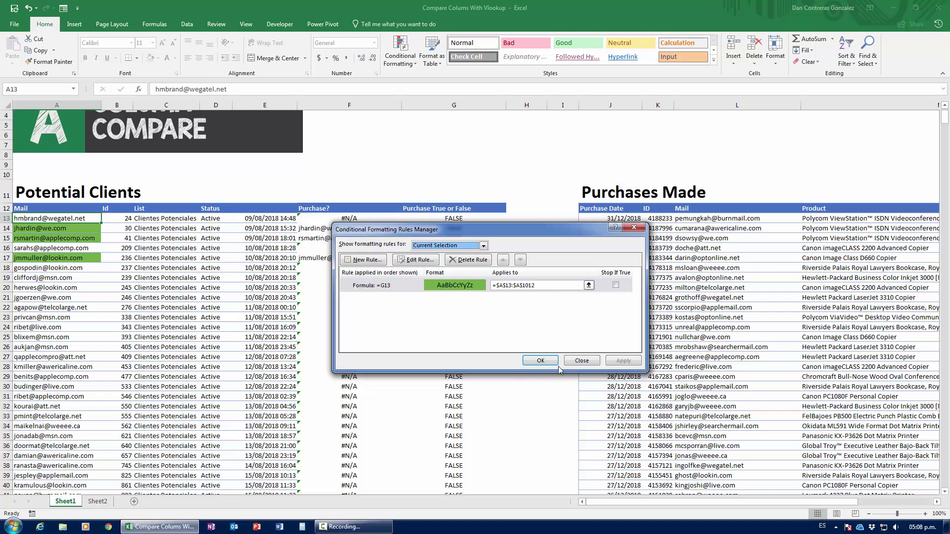
{"action": "left_click", "coordinate": [540, 361]}
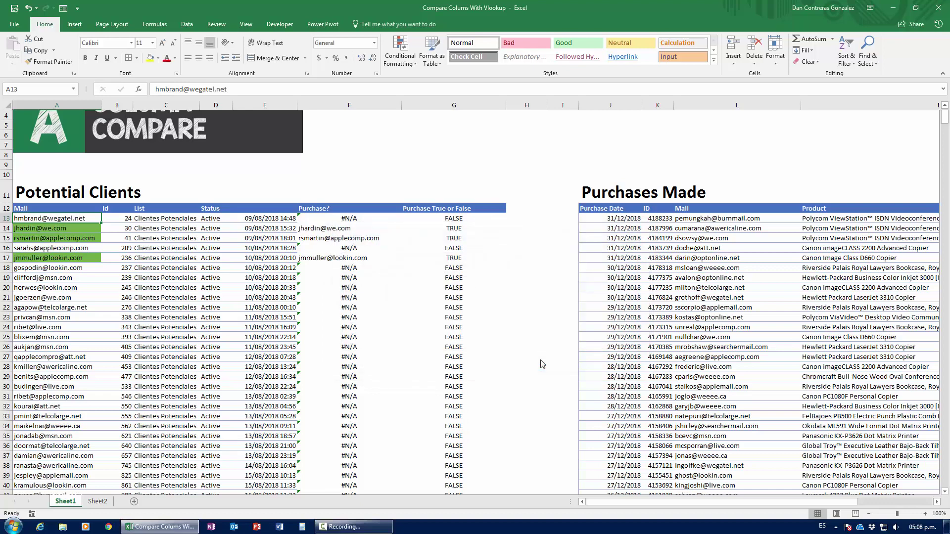
{"action": "left_click", "coordinate": [299, 343]}
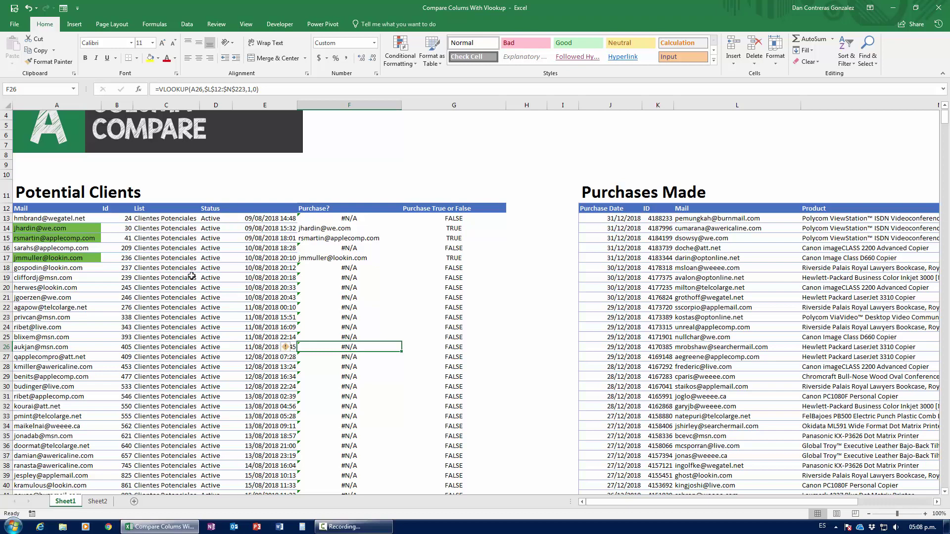
{"action": "scroll", "coordinate": [195, 270], "scroll_direction": "up", "scroll_amount": 1}
Label cell H5 'How many purchases'
{"action": "left_click", "coordinate": [436, 151]}
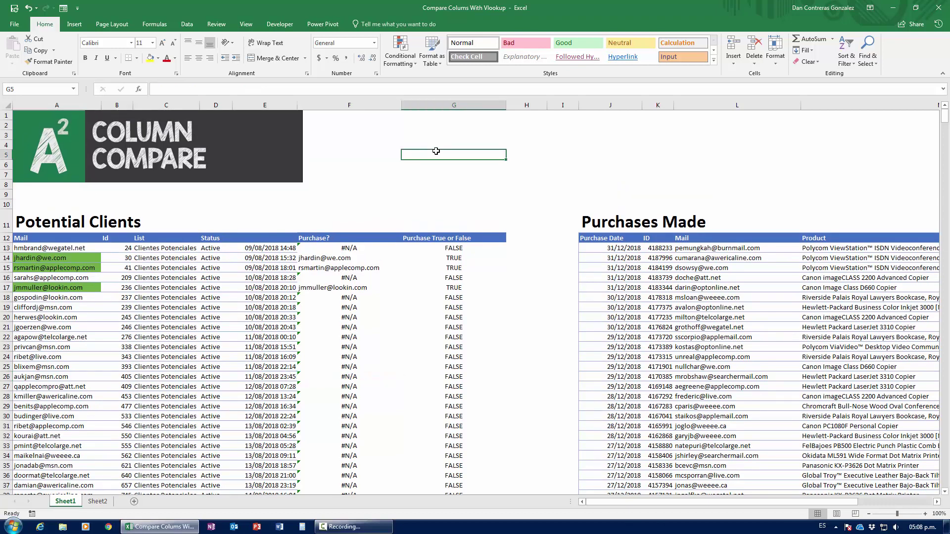
{"action": "key", "text": "Right"}
{"action": "type", "text": "How"}
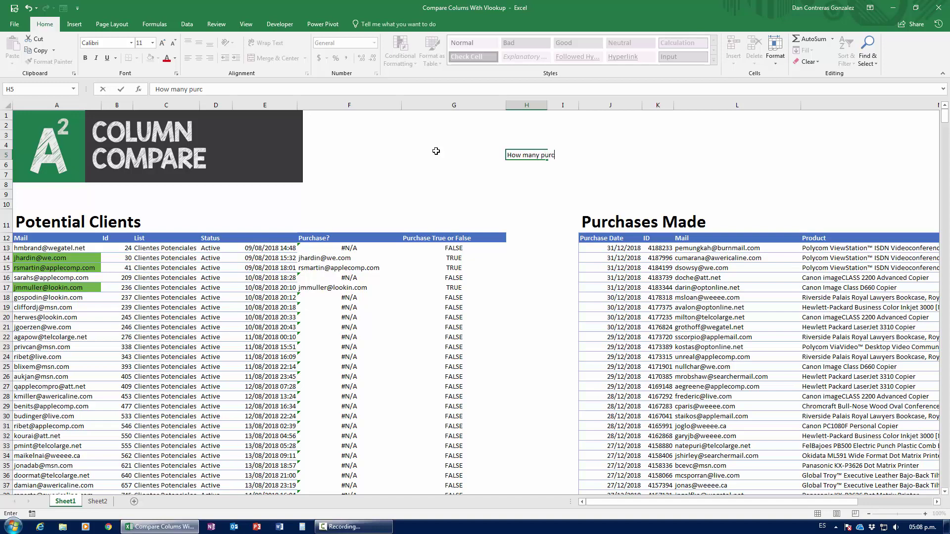
{"action": "key", "text": "Return"}
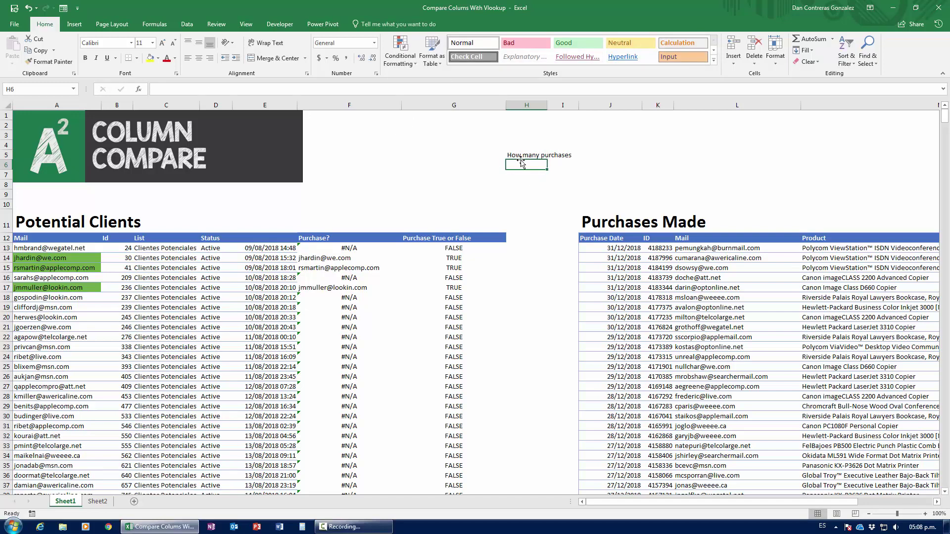
Enter =COUNTIF(G:G,TRUE) in H6, returning 222 purchases
{"action": "type", "text": "="}
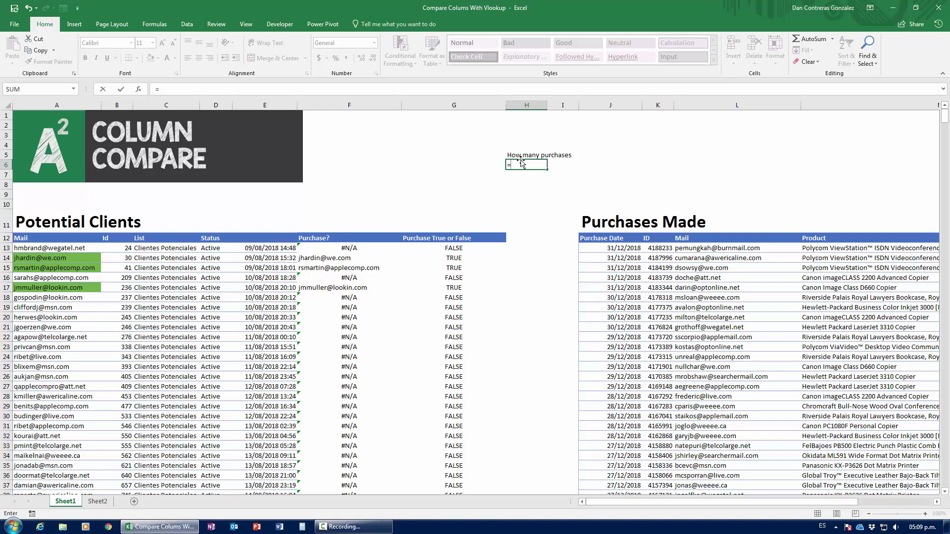
{"action": "type", "text": "co"}
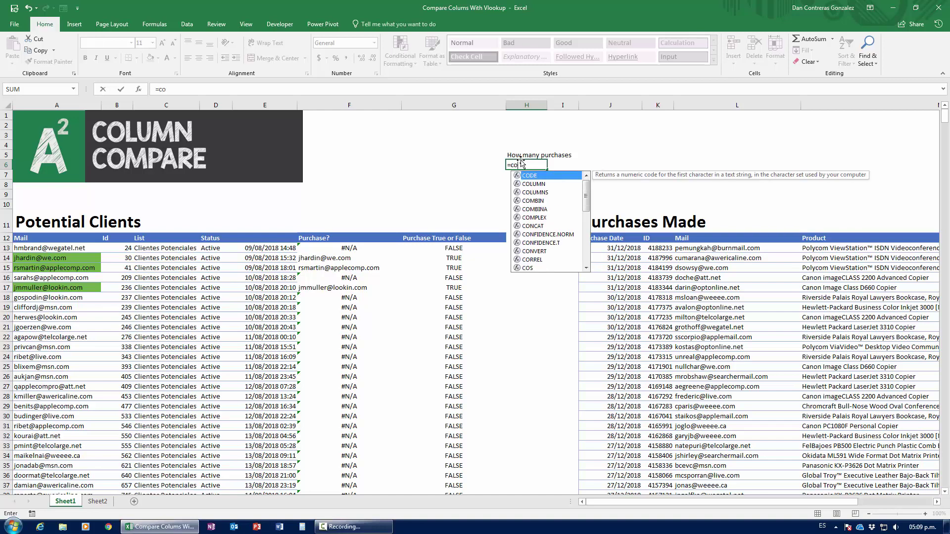
{"action": "type", "text": "untif("}
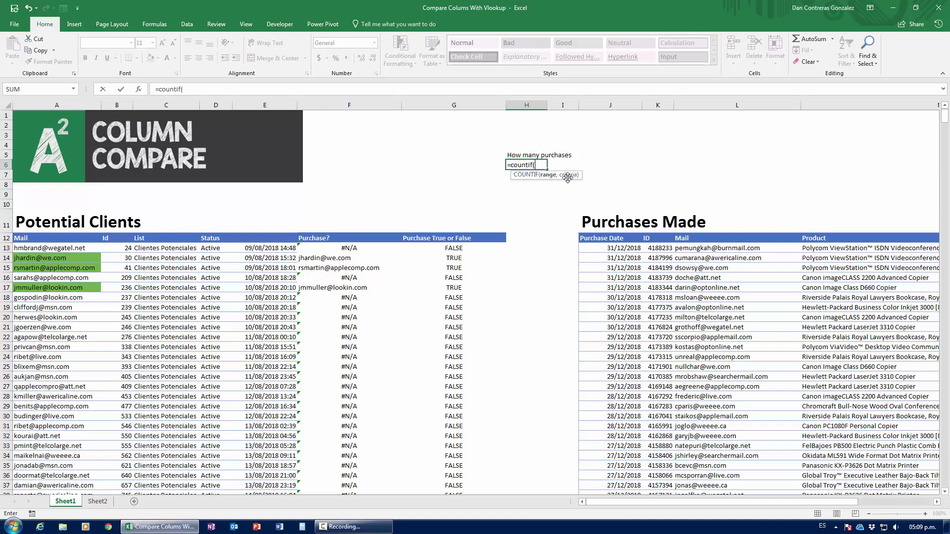
{"action": "left_click", "coordinate": [454, 105]}
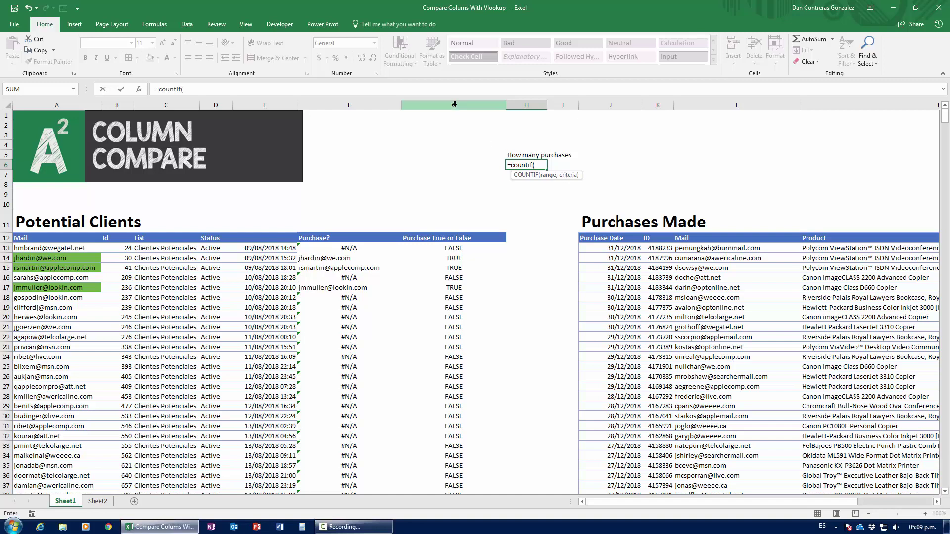
{"action": "left_click", "coordinate": [454, 105]}
{"action": "type", "text": ",TRUE)"}
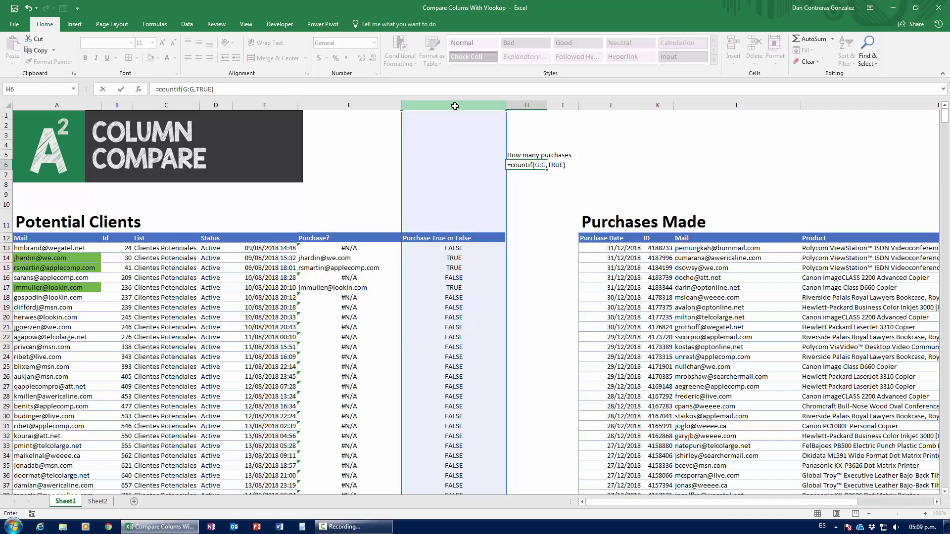
{"action": "key", "text": "Return"}
{"action": "left_click", "coordinate": [537, 165]}
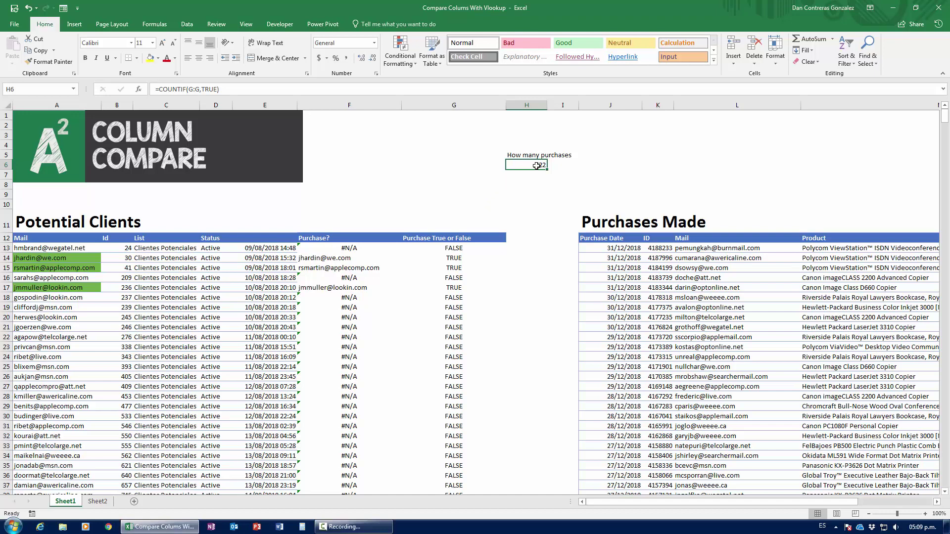
{"action": "left_click", "coordinate": [637, 238]}
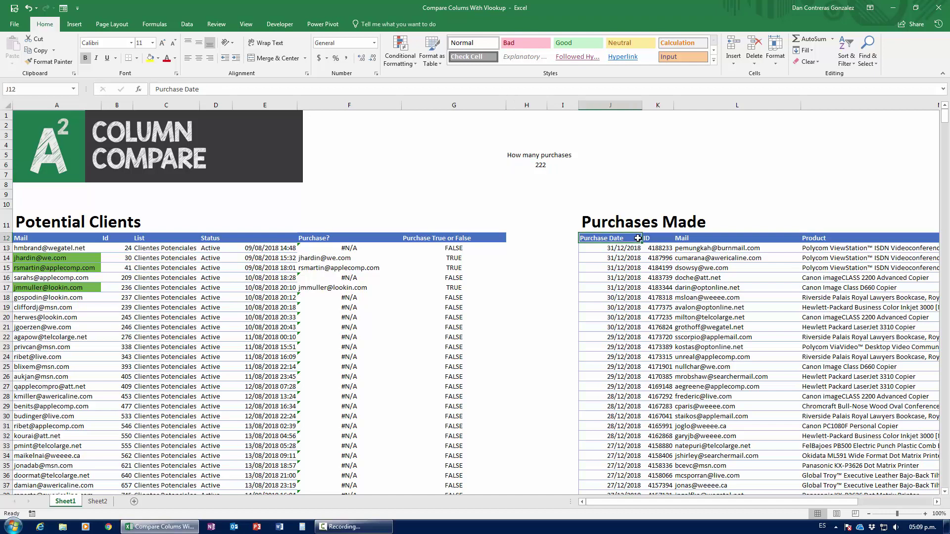
{"action": "key", "text": "ctrl+Right"}
{"action": "key", "text": "ctrl+Right"}
{"action": "key", "text": "Right"}
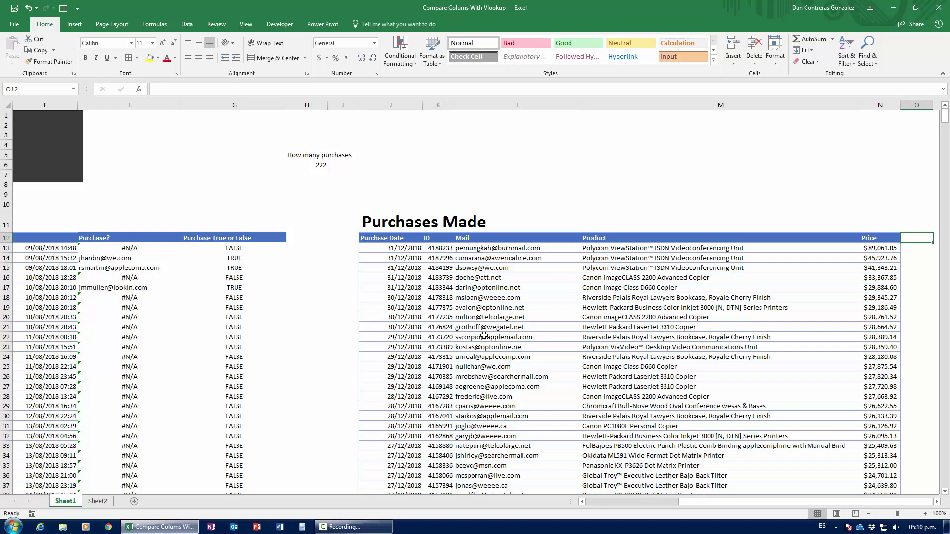
{"action": "key", "text": "ctrl+Left"}
{"action": "key", "text": "ctrl+Left"}
{"action": "key", "text": "ctrl+Left"}
{"action": "key", "text": "ctrl+Left"}
{"action": "key", "text": "ctrl+Left"}
{"action": "key", "text": "ctrl+Left"}
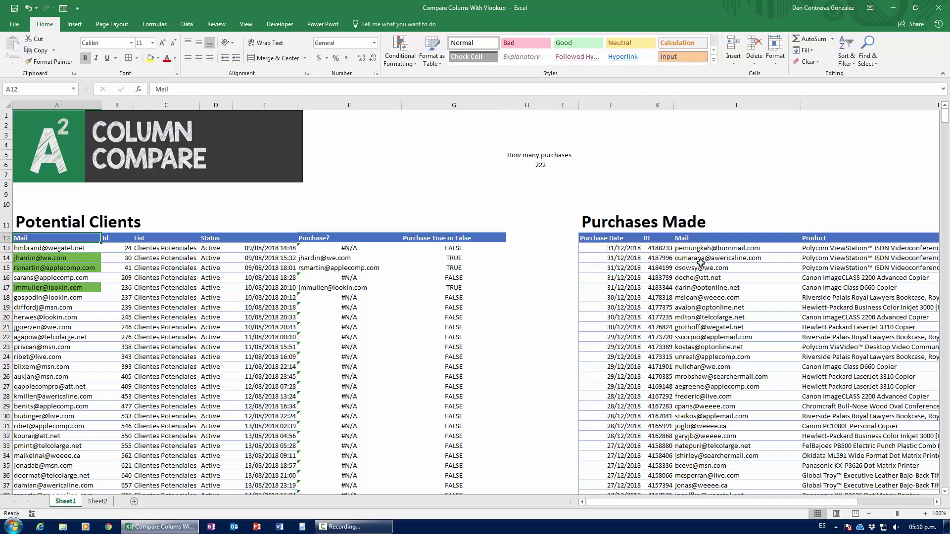
{"action": "left_click", "coordinate": [703, 247]}
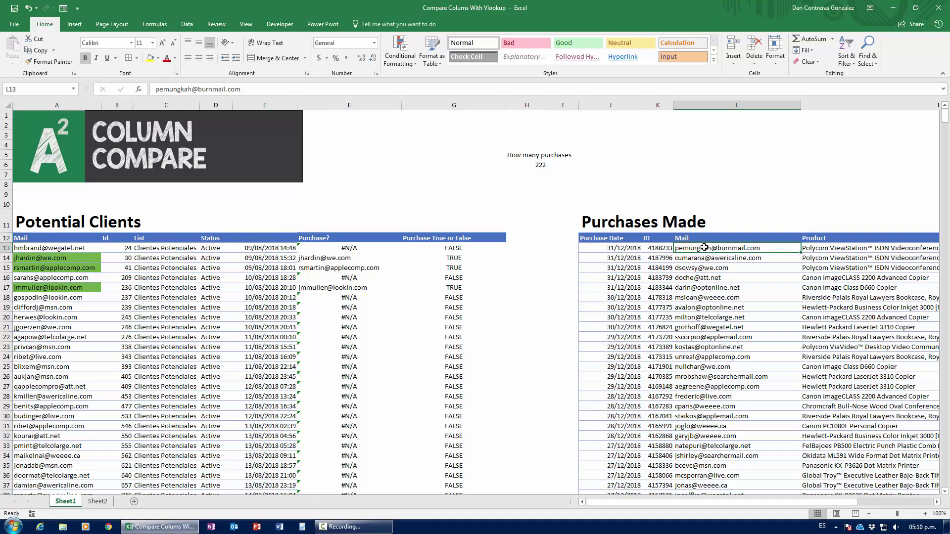
{"action": "left_click", "coordinate": [78, 249]}
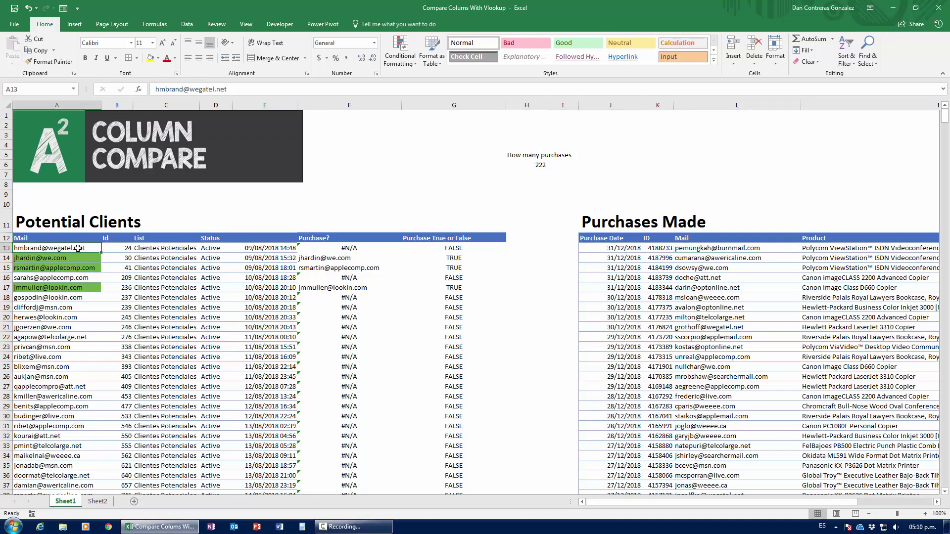